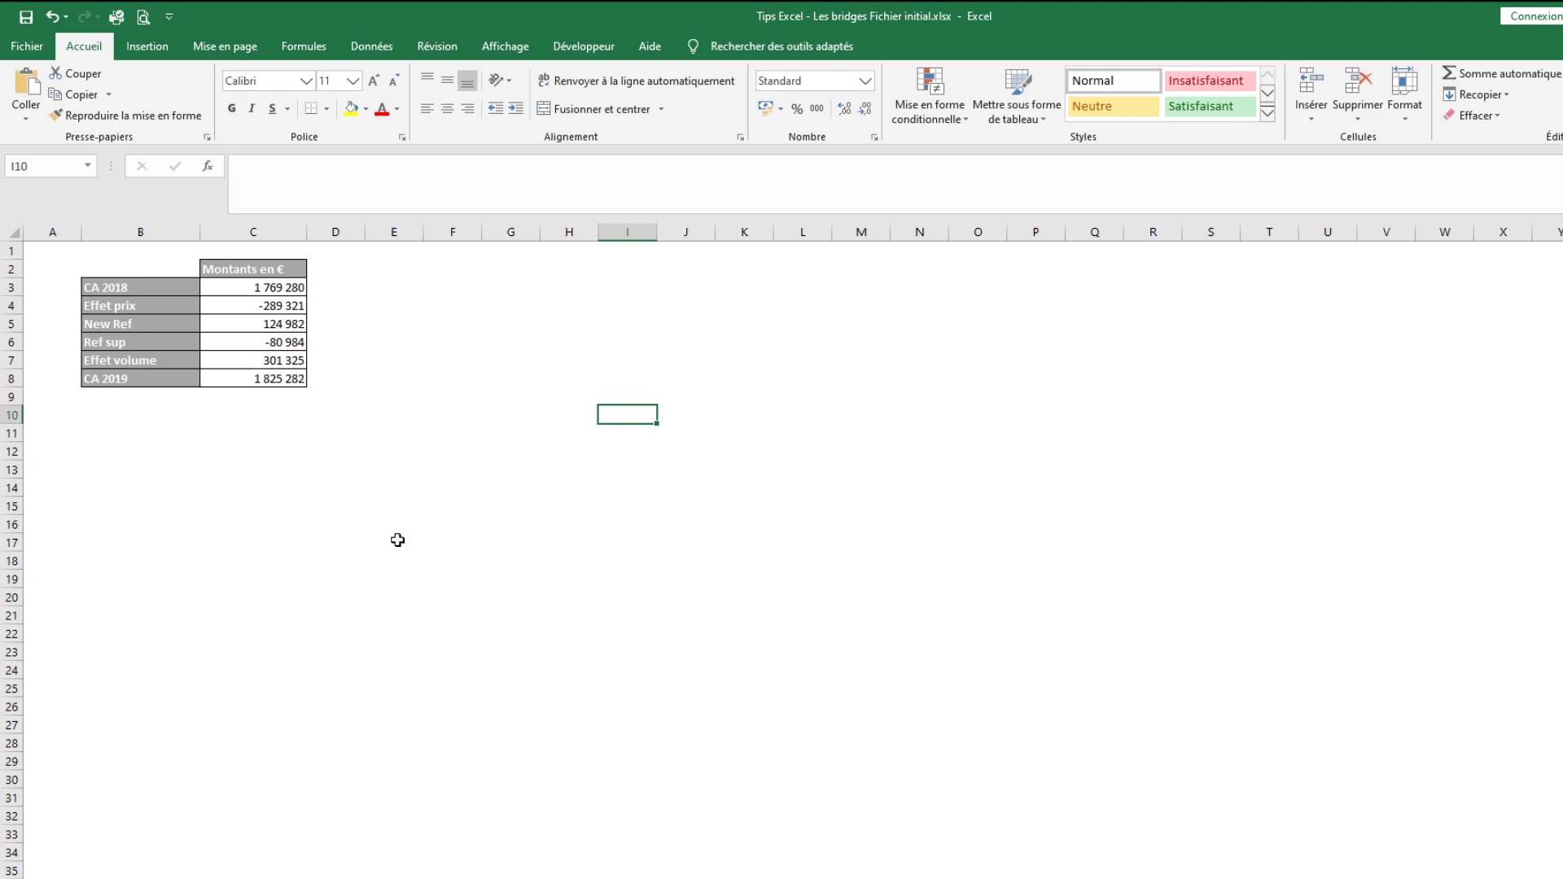
Step: Examine the amounts from CA 2018 to CA 2019 and the sum formula behind the CA 2019 total
left_click(415, 469)
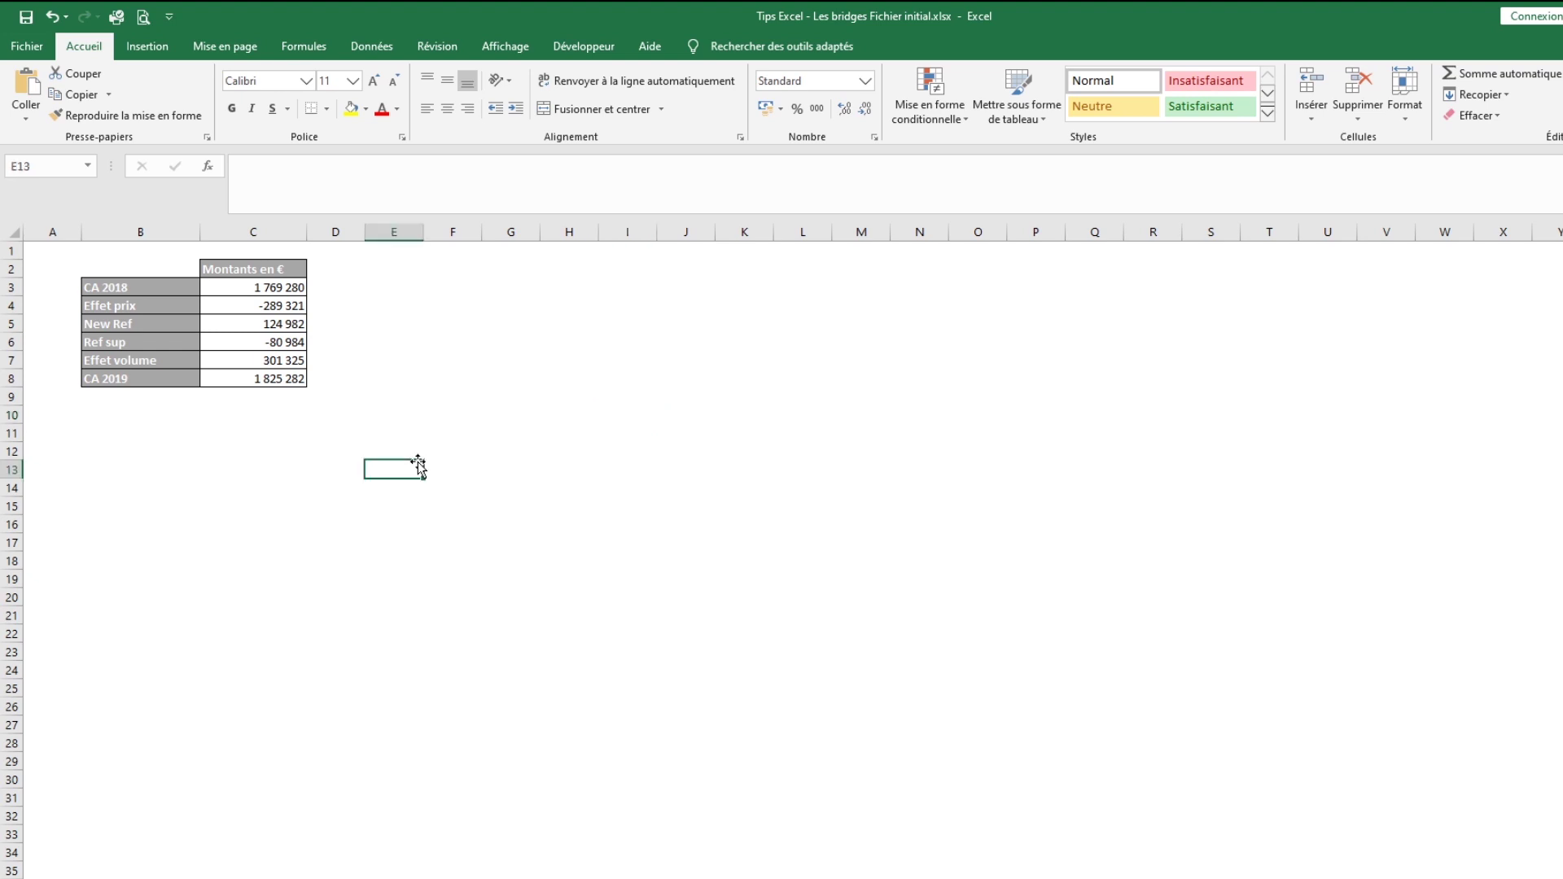
left_click(257, 284)
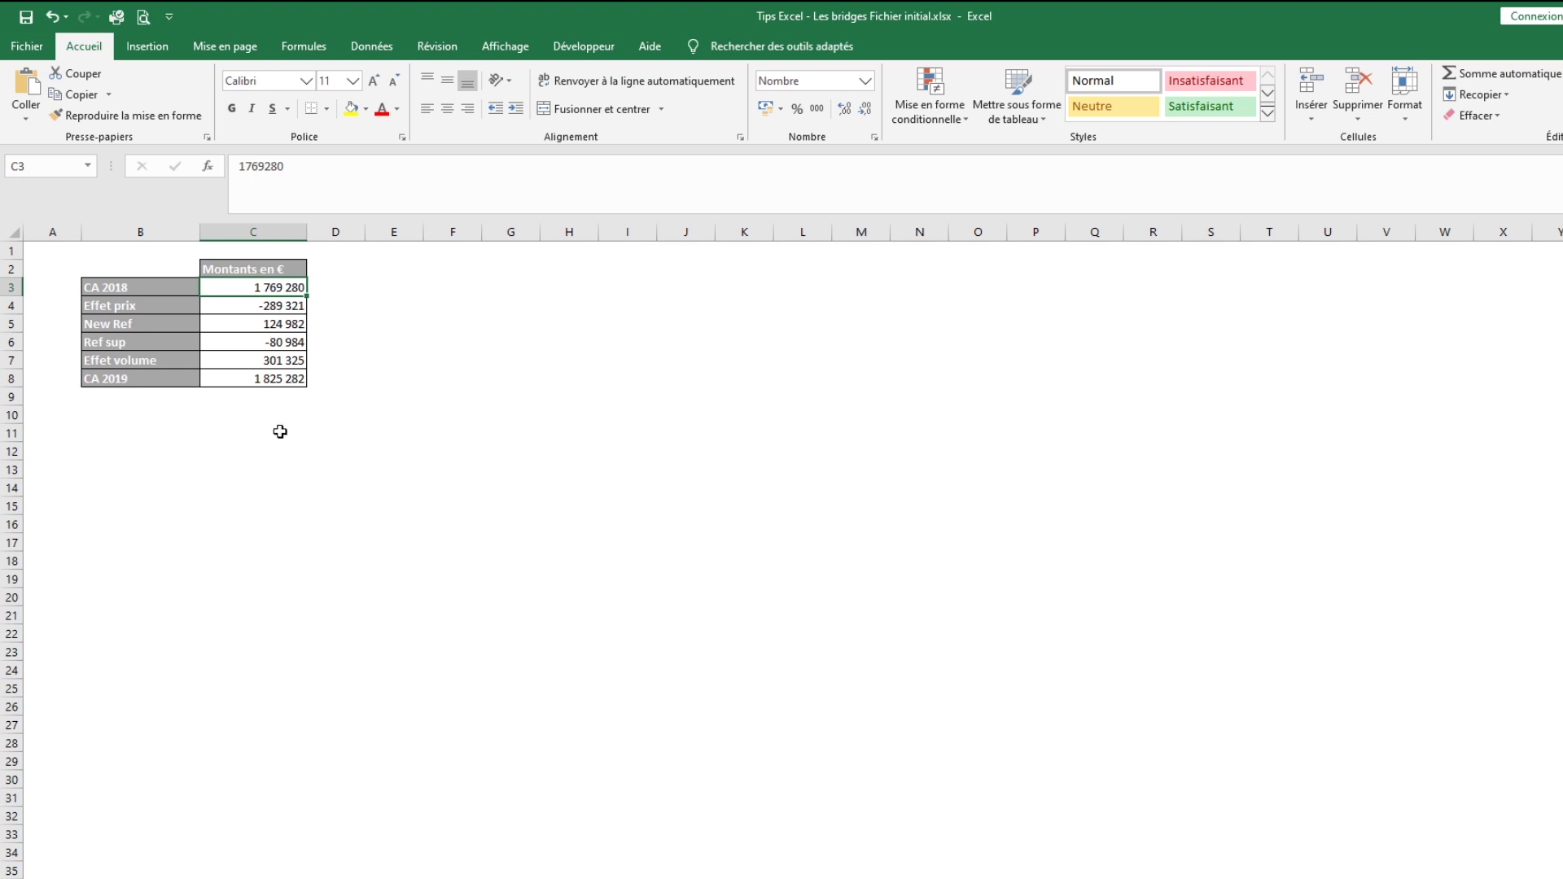
left_click(269, 381)
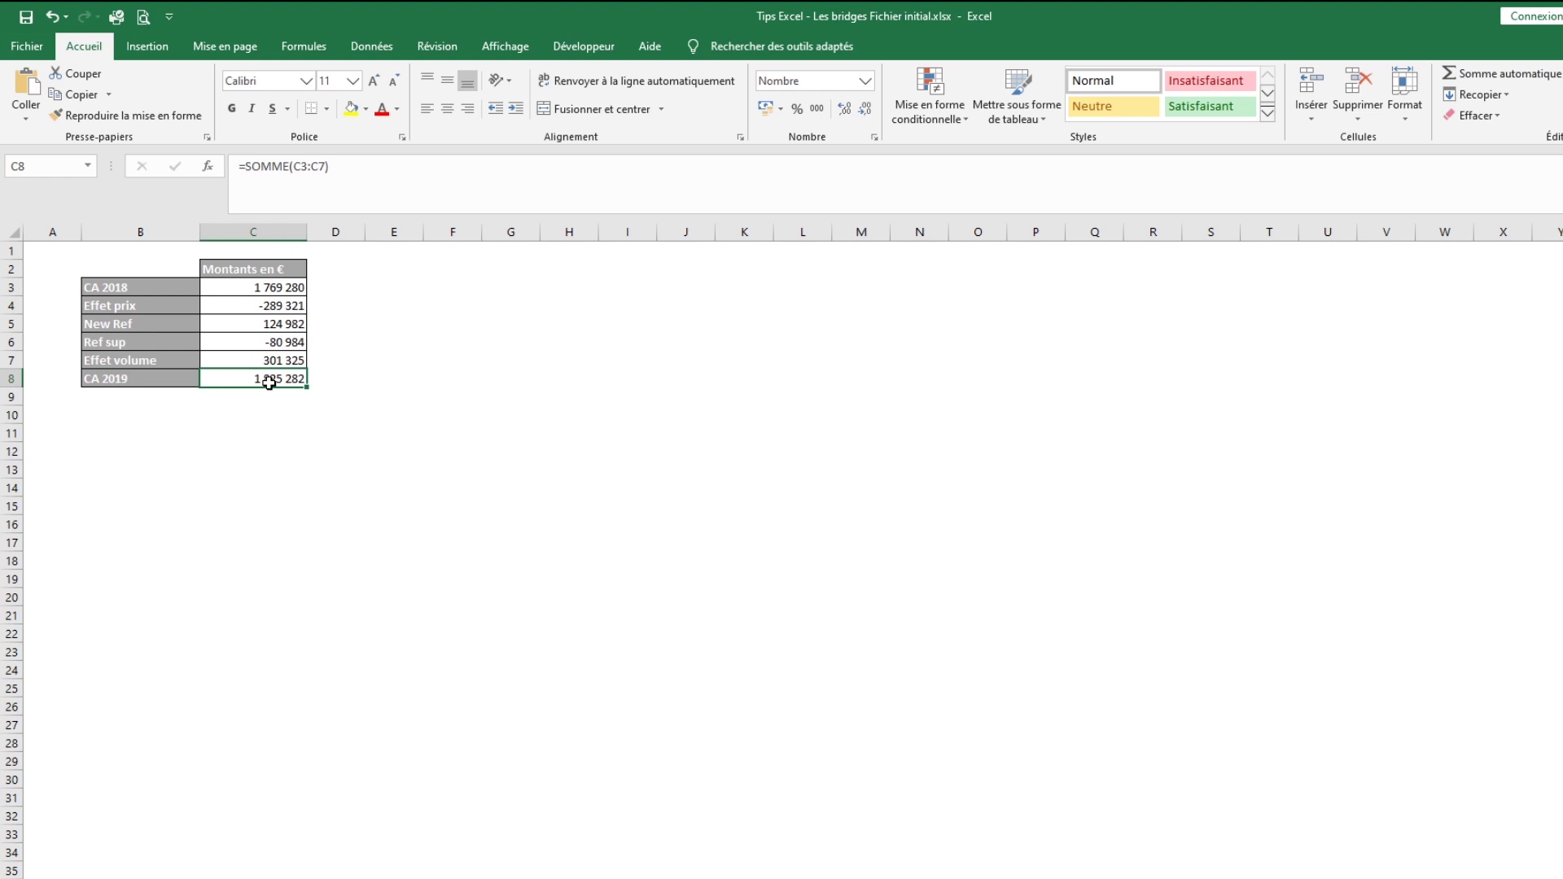
left_click(255, 287)
left_click(253, 301)
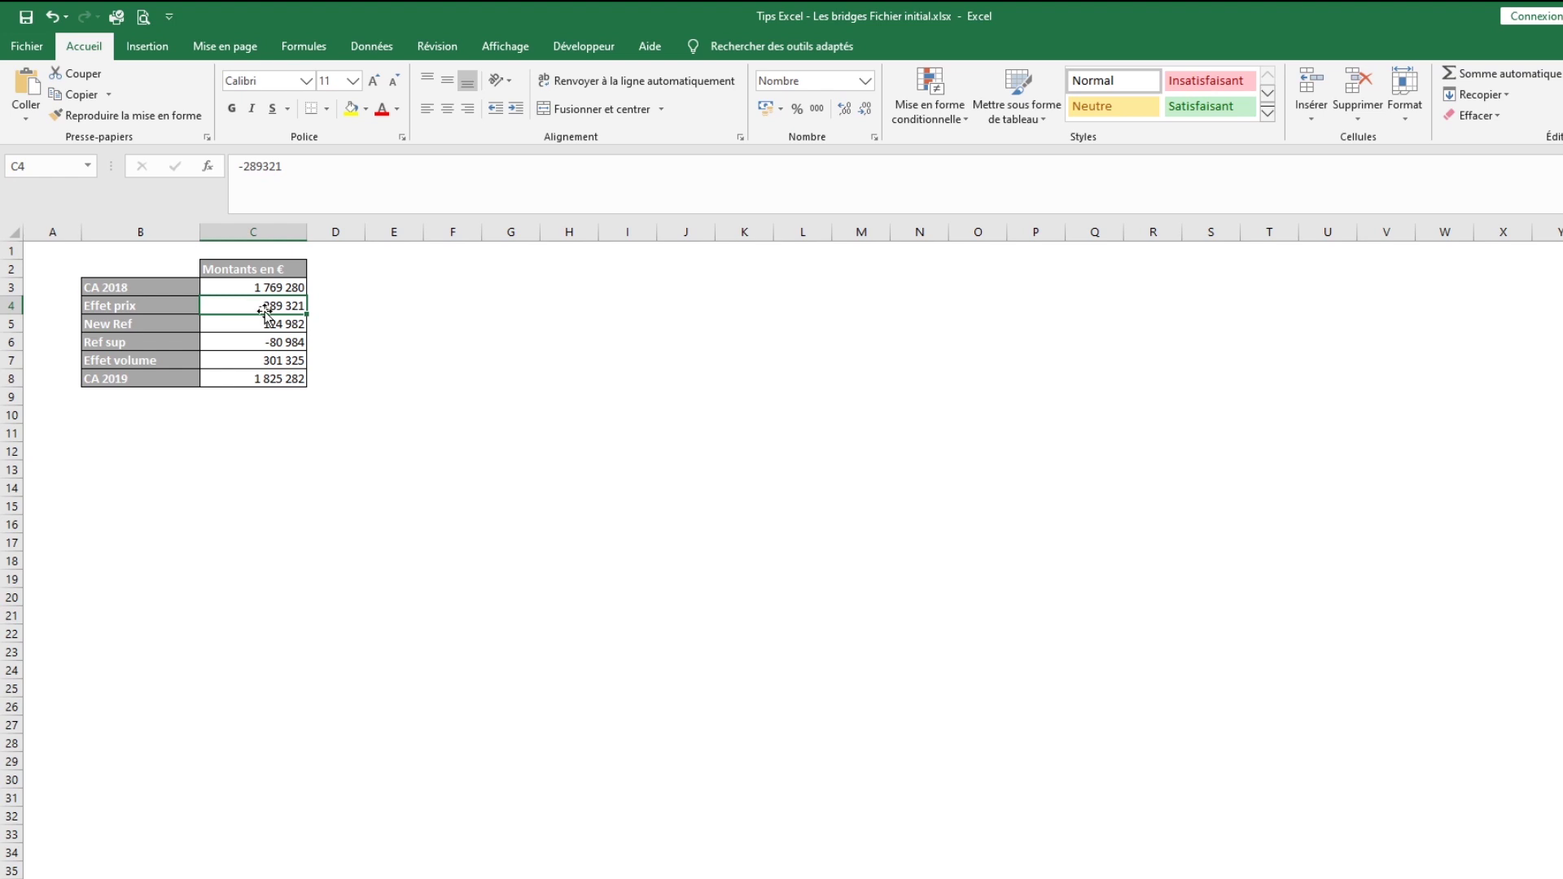
left_click(261, 323)
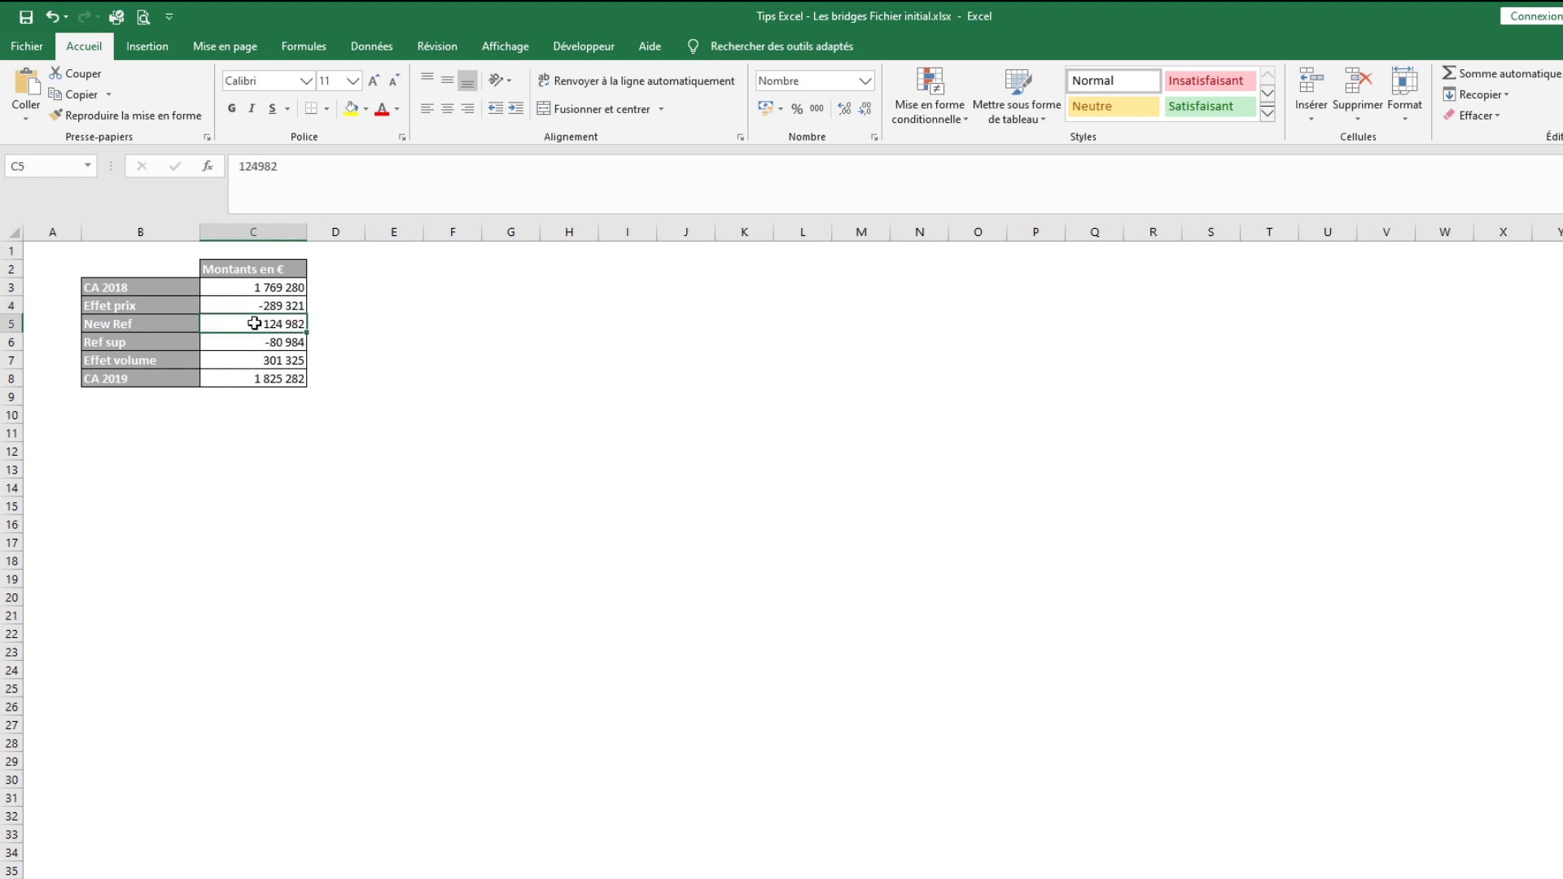
left_click(256, 338)
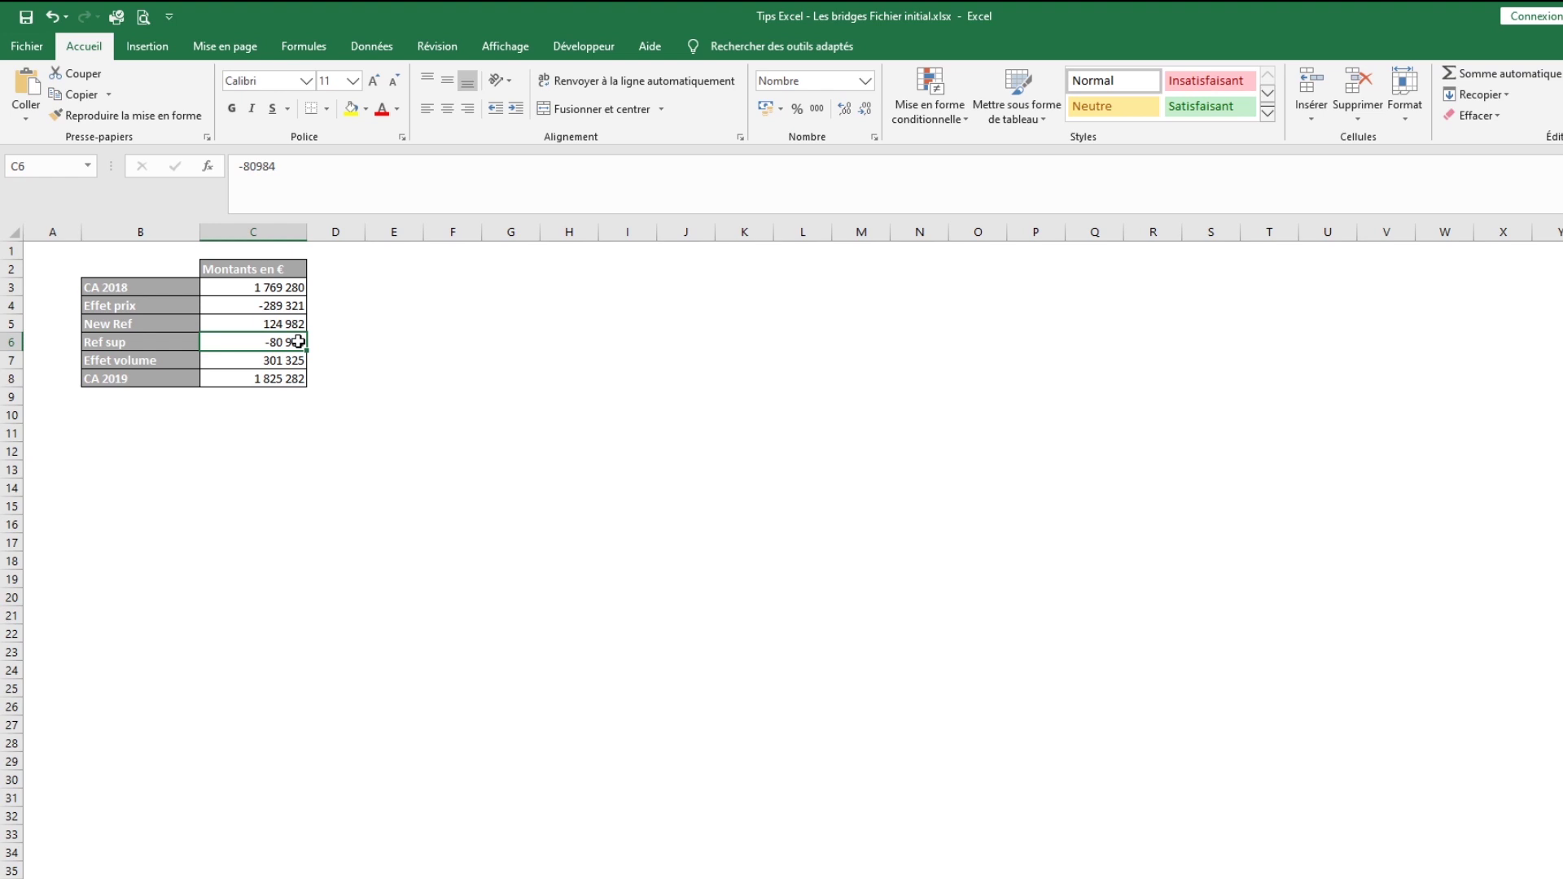
left_click(295, 360)
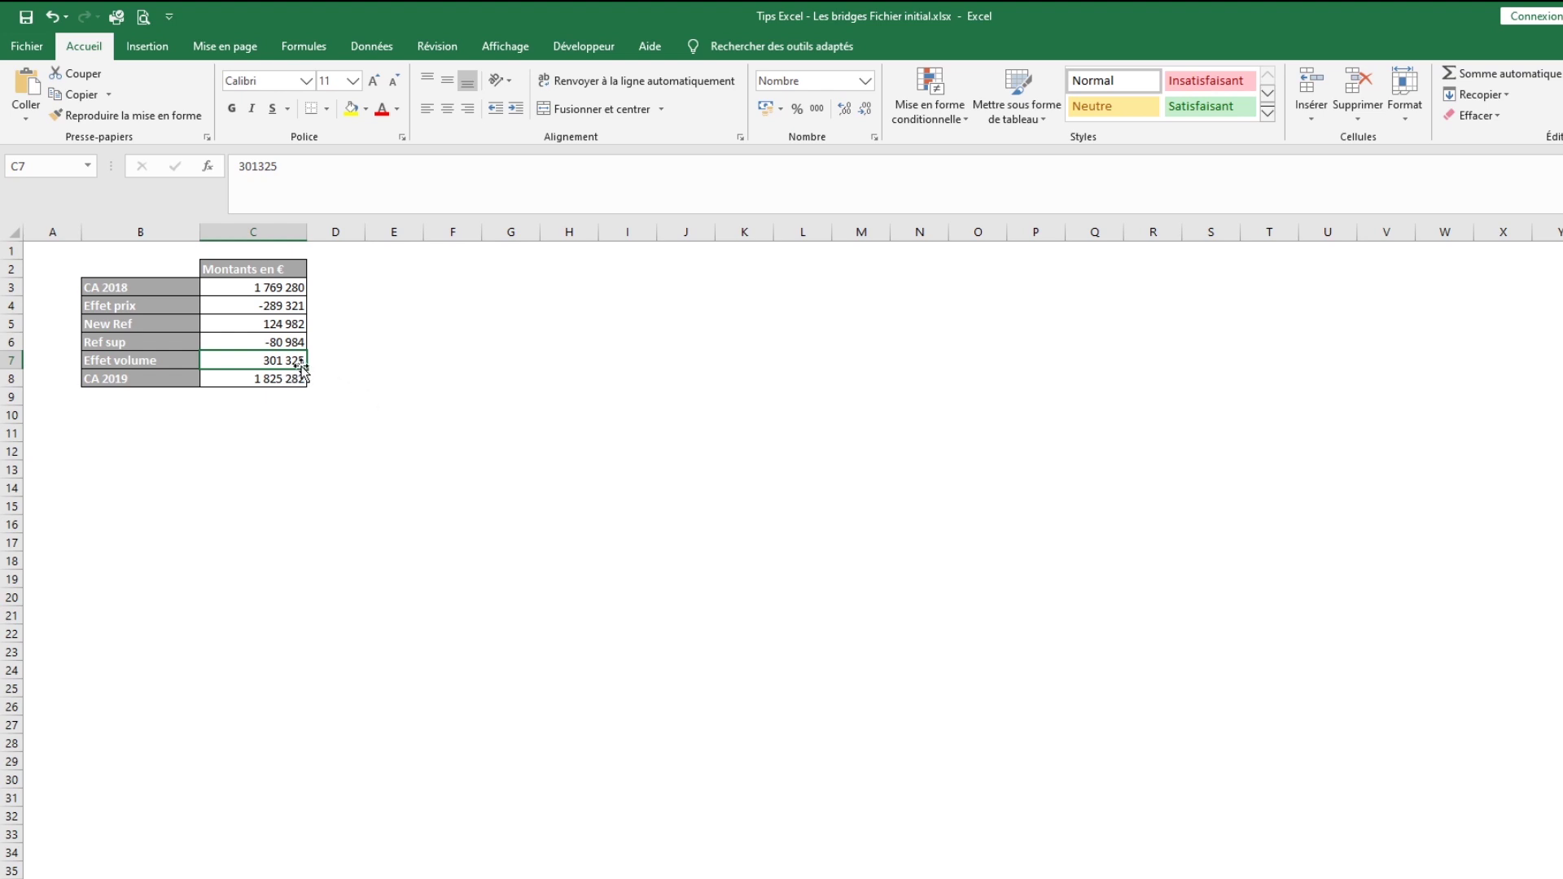
left_click(255, 375)
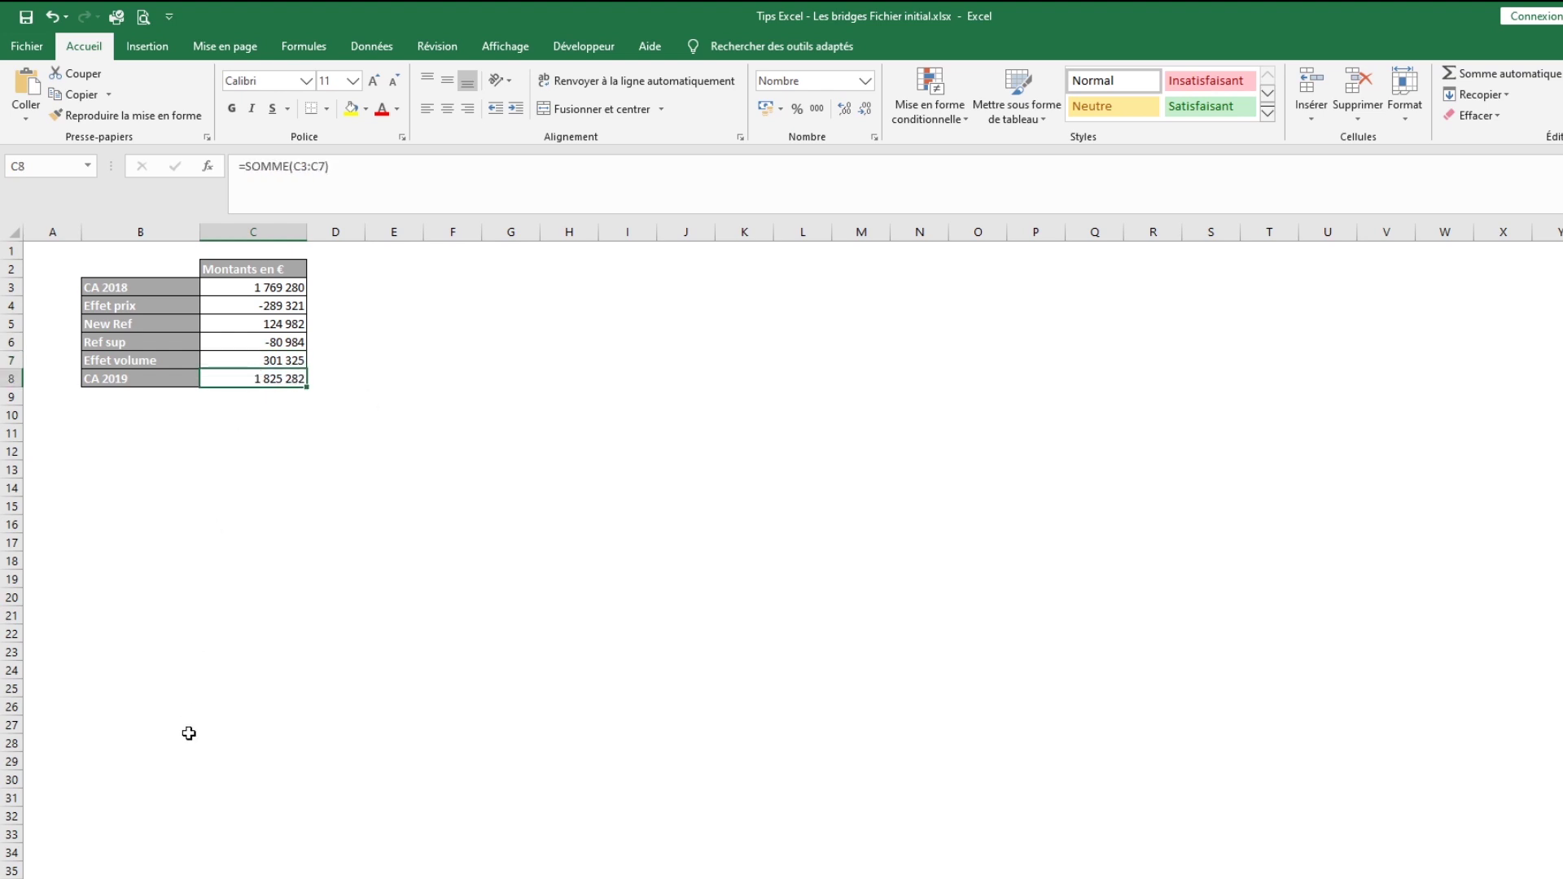
left_click(333, 166)
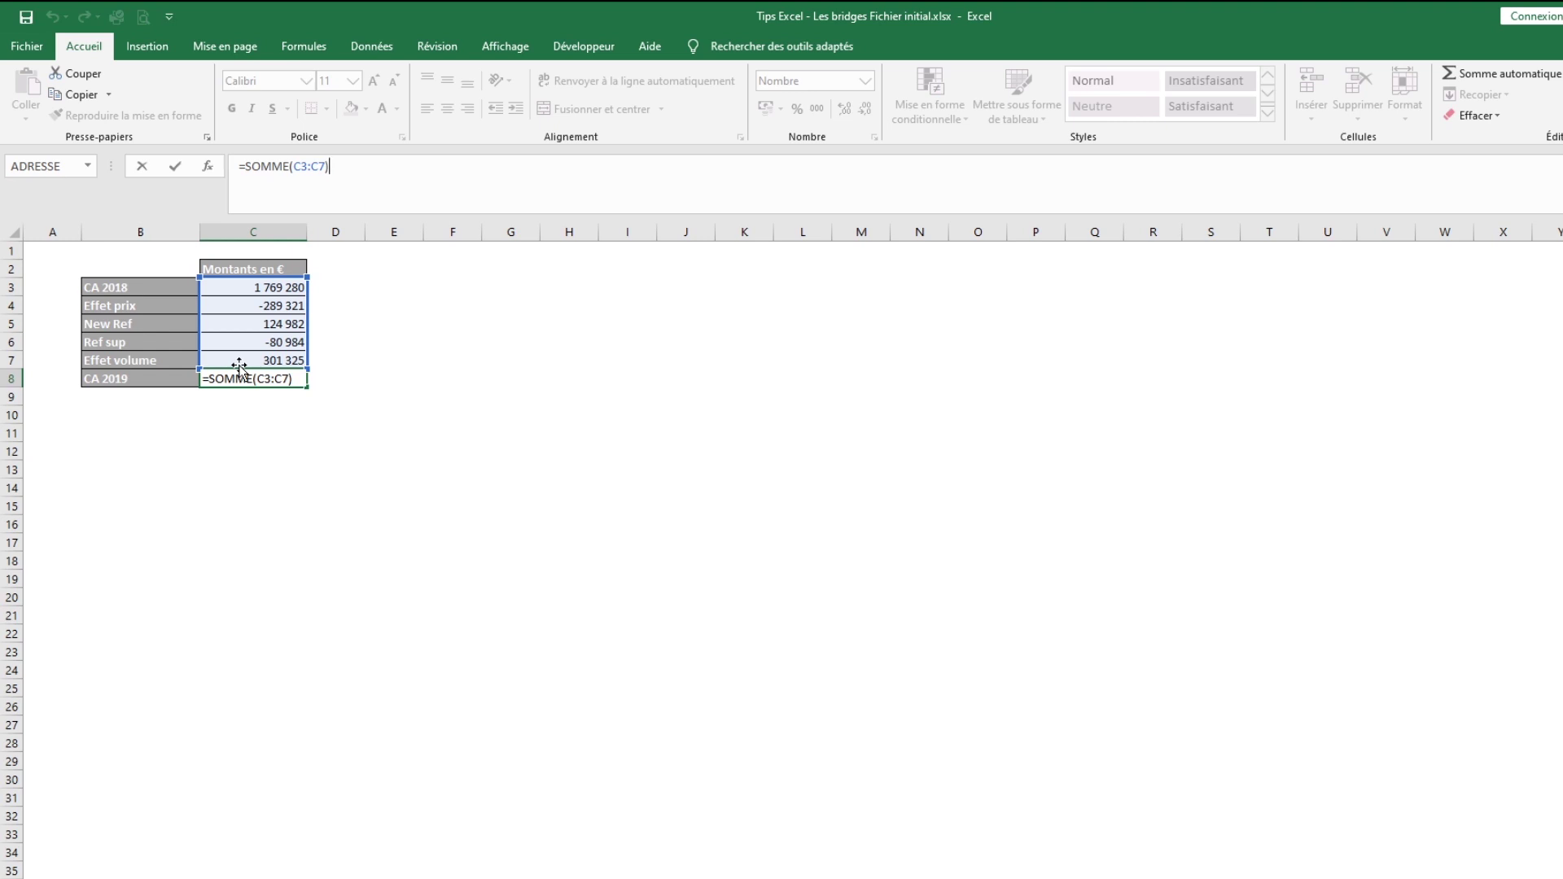
left_click(326, 563)
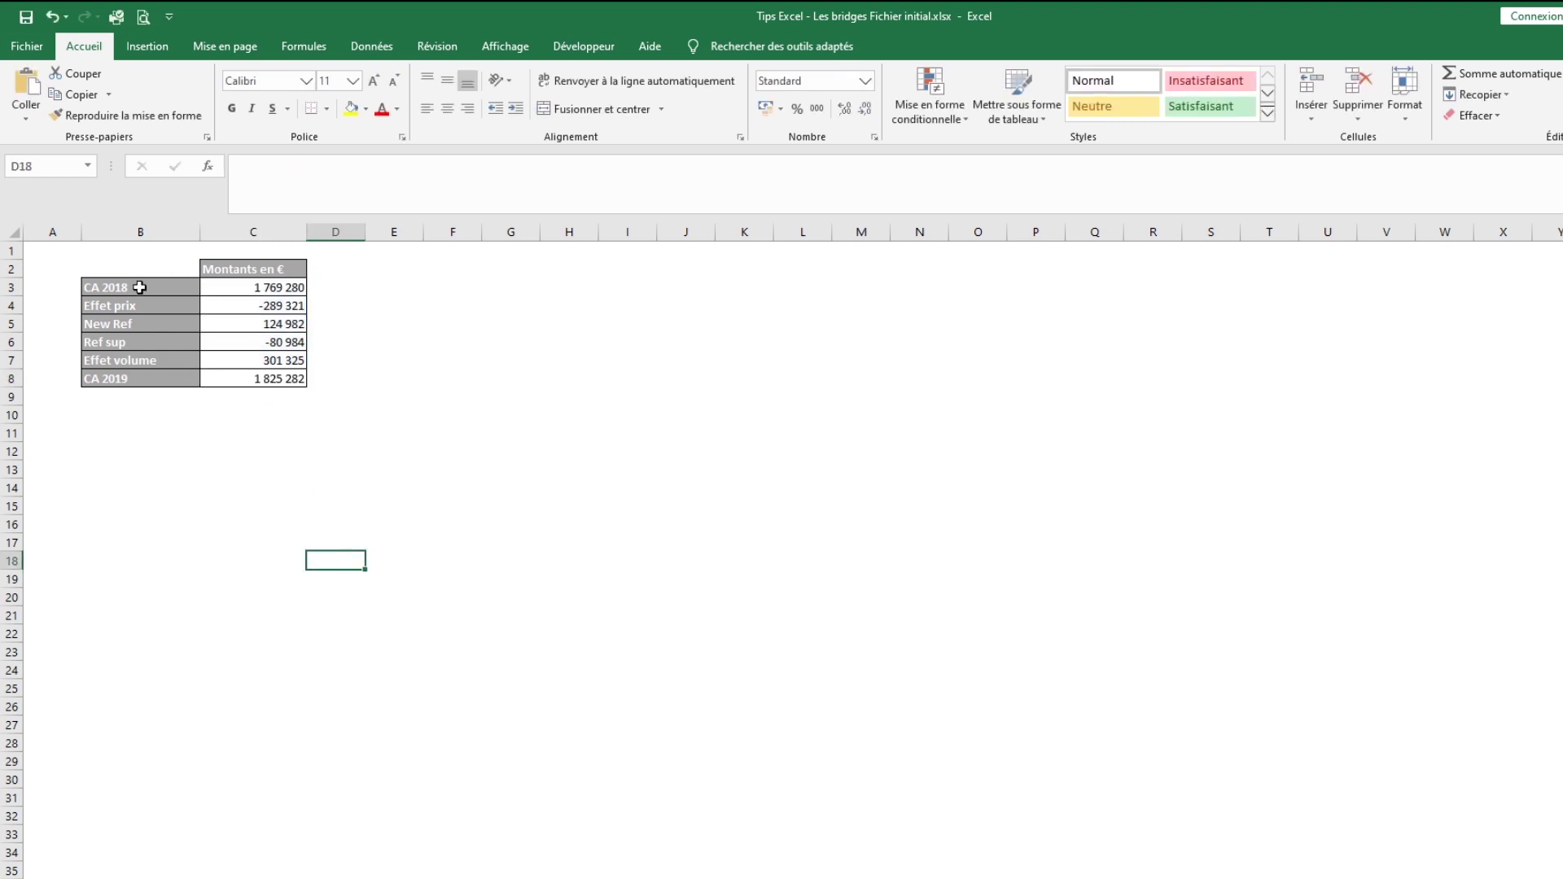
Step: Insert a waterfall (Cascade) chart from B3:C8 and place it beside the table, starting around row 5
left_click_drag(143, 287, 253, 377)
left_click(147, 46)
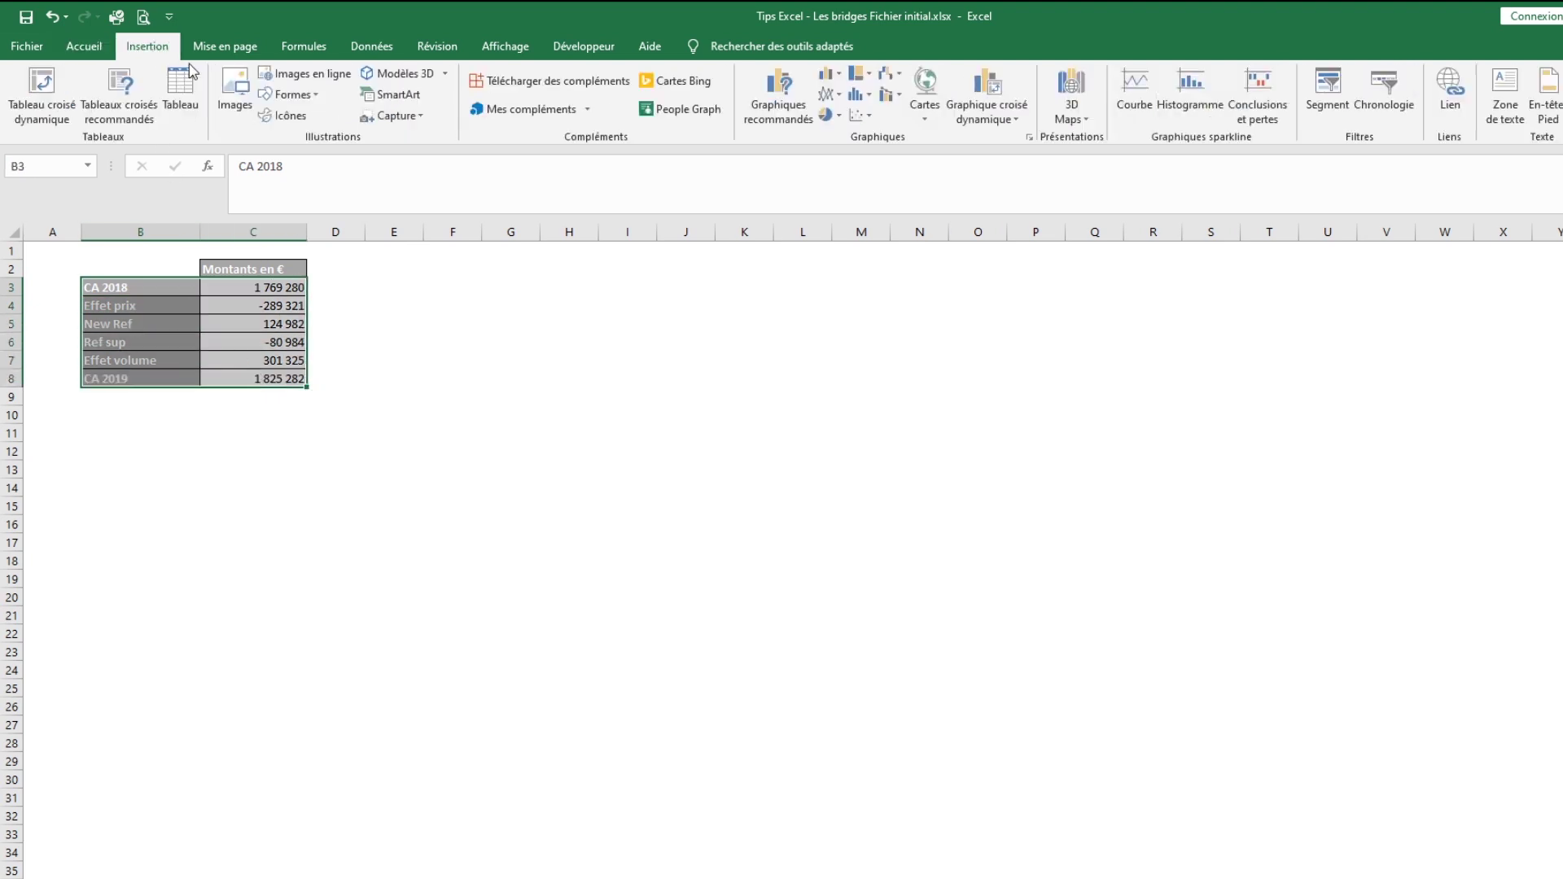
left_click(794, 108)
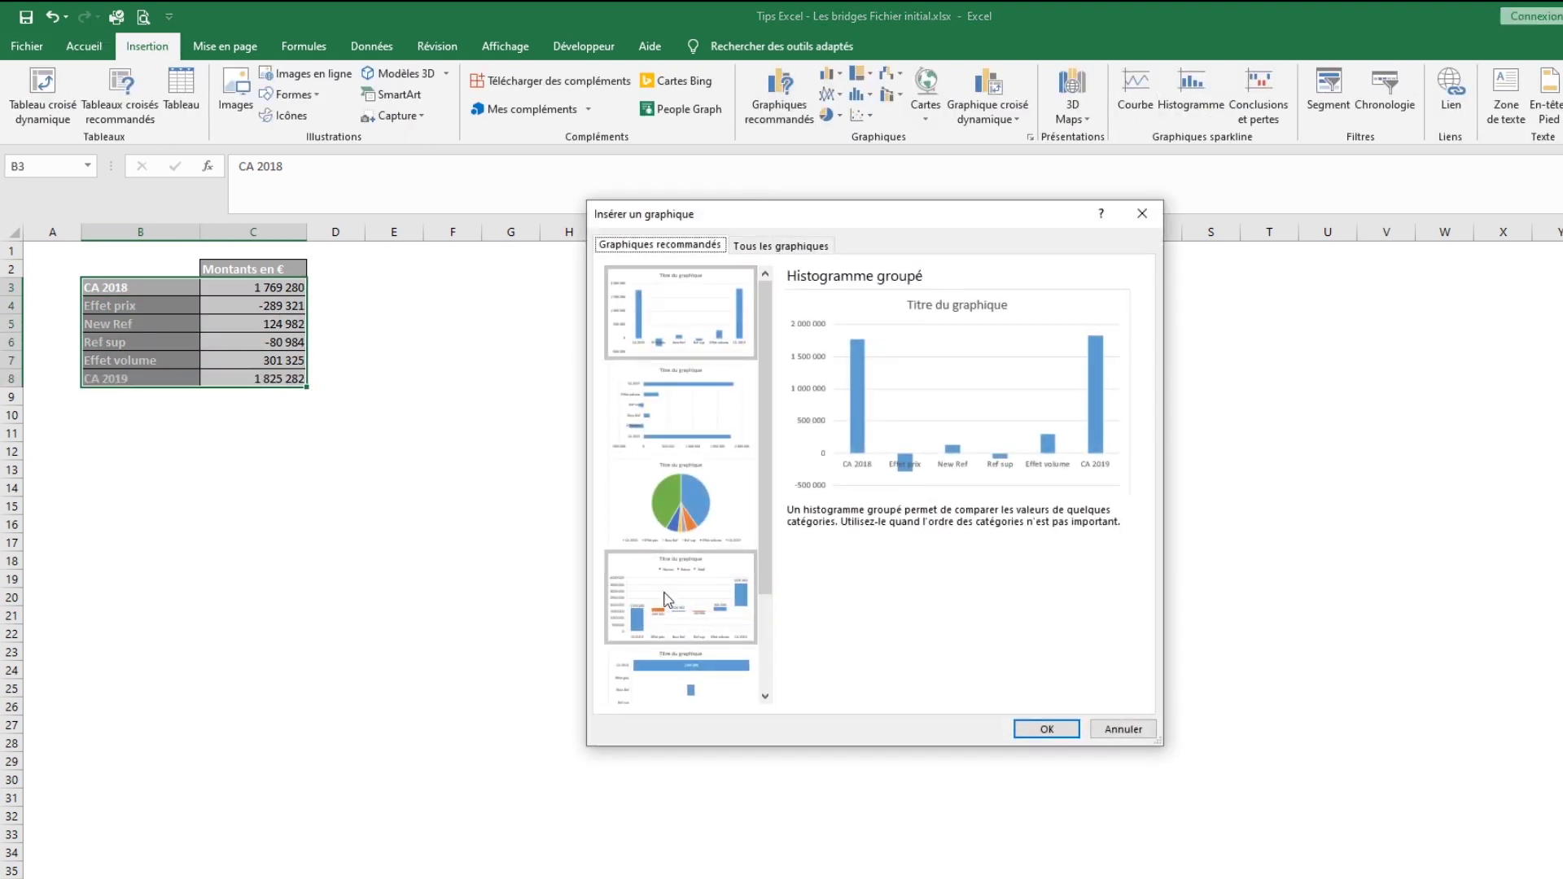
left_click(803, 246)
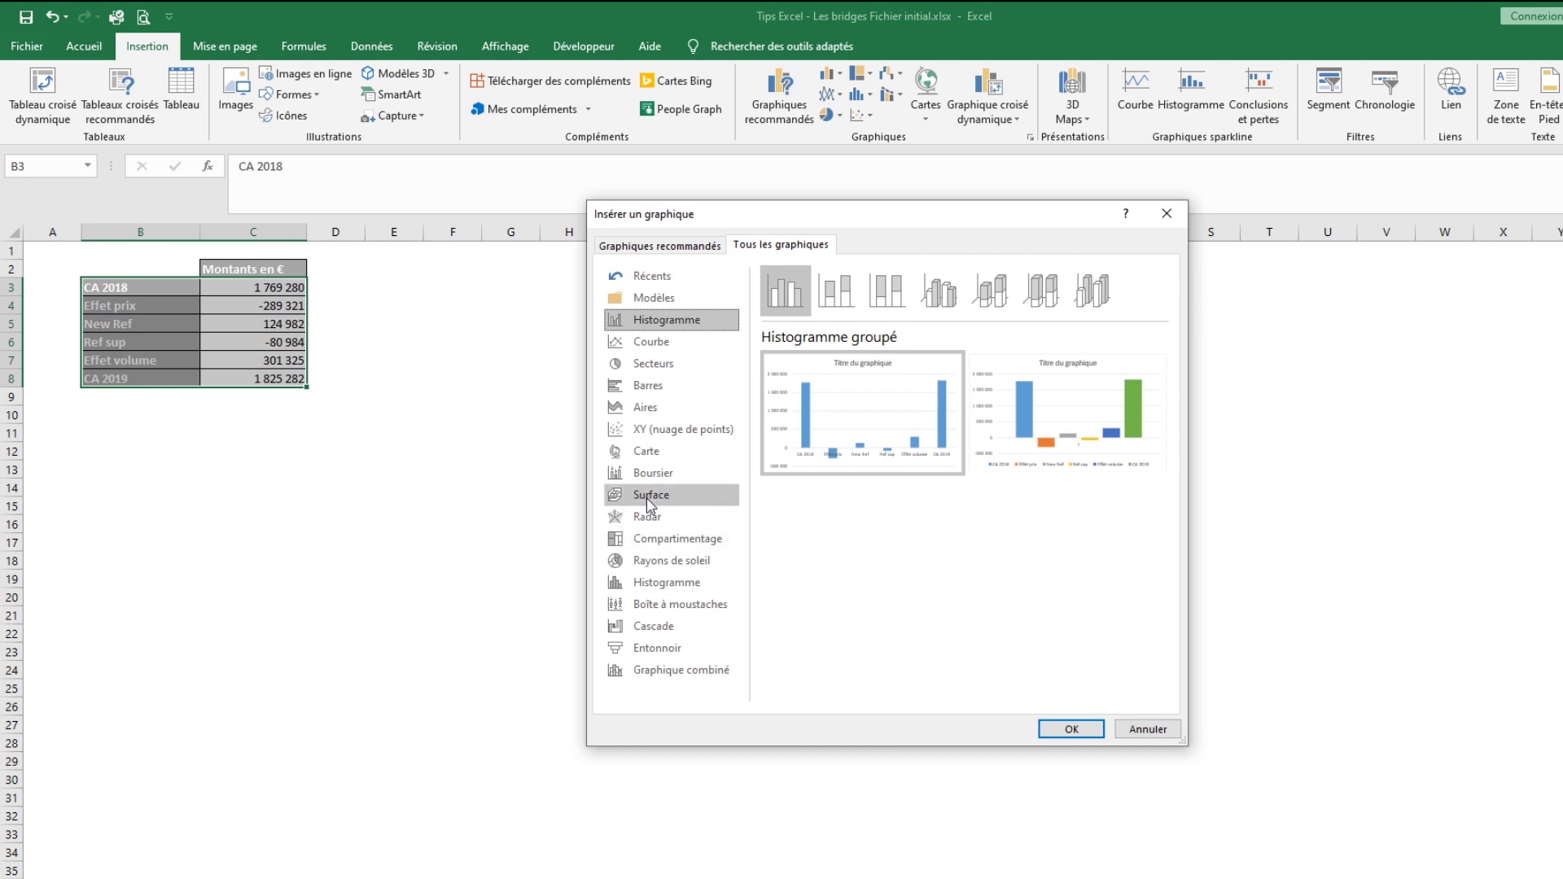
left_click(652, 626)
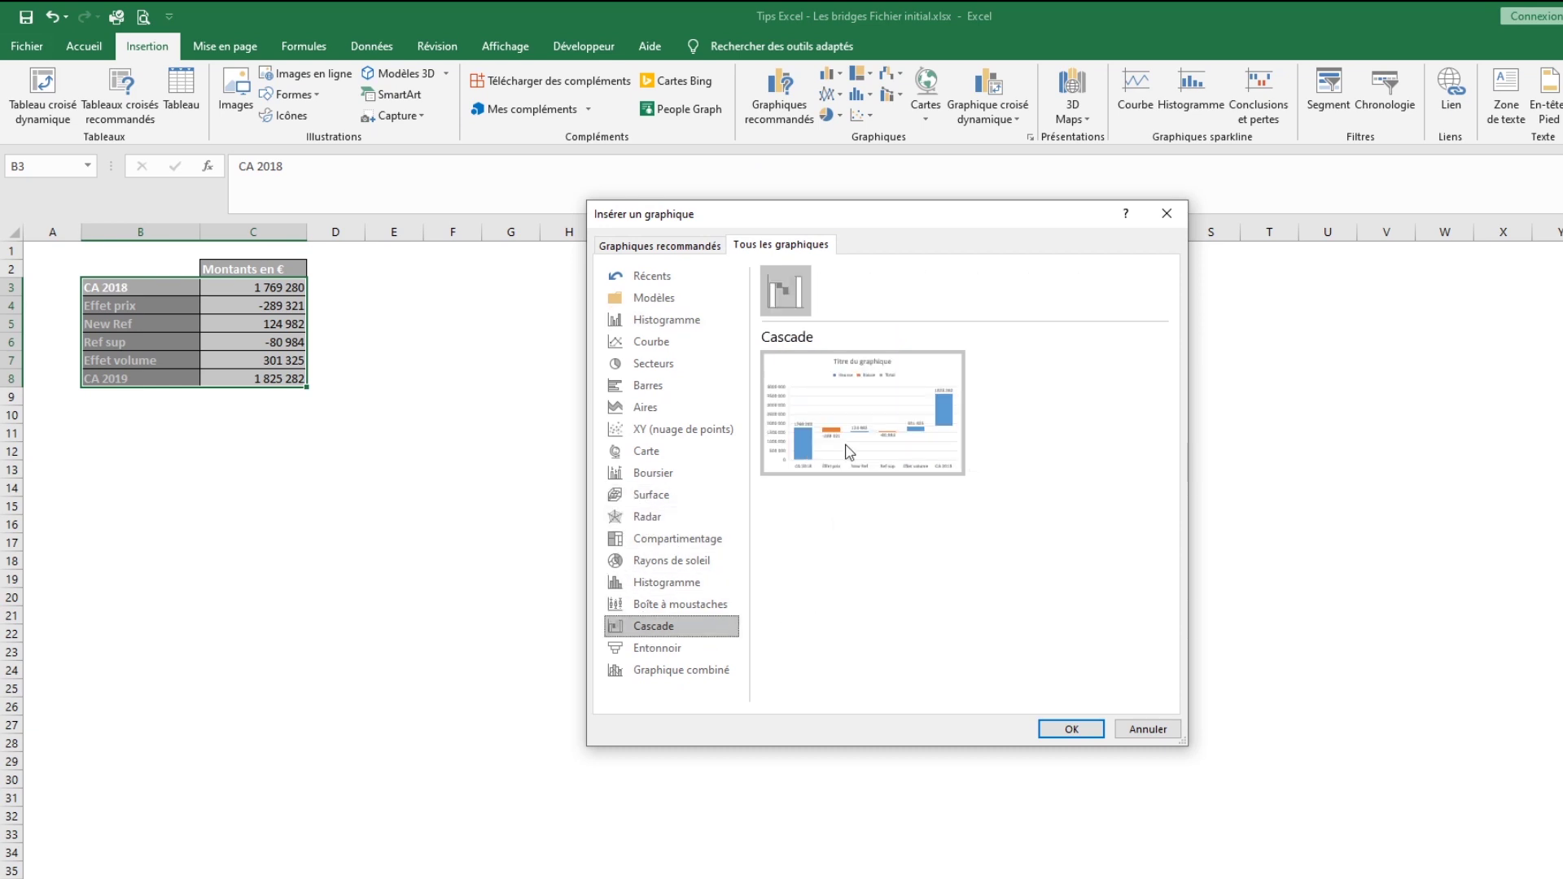
double_click(845, 393)
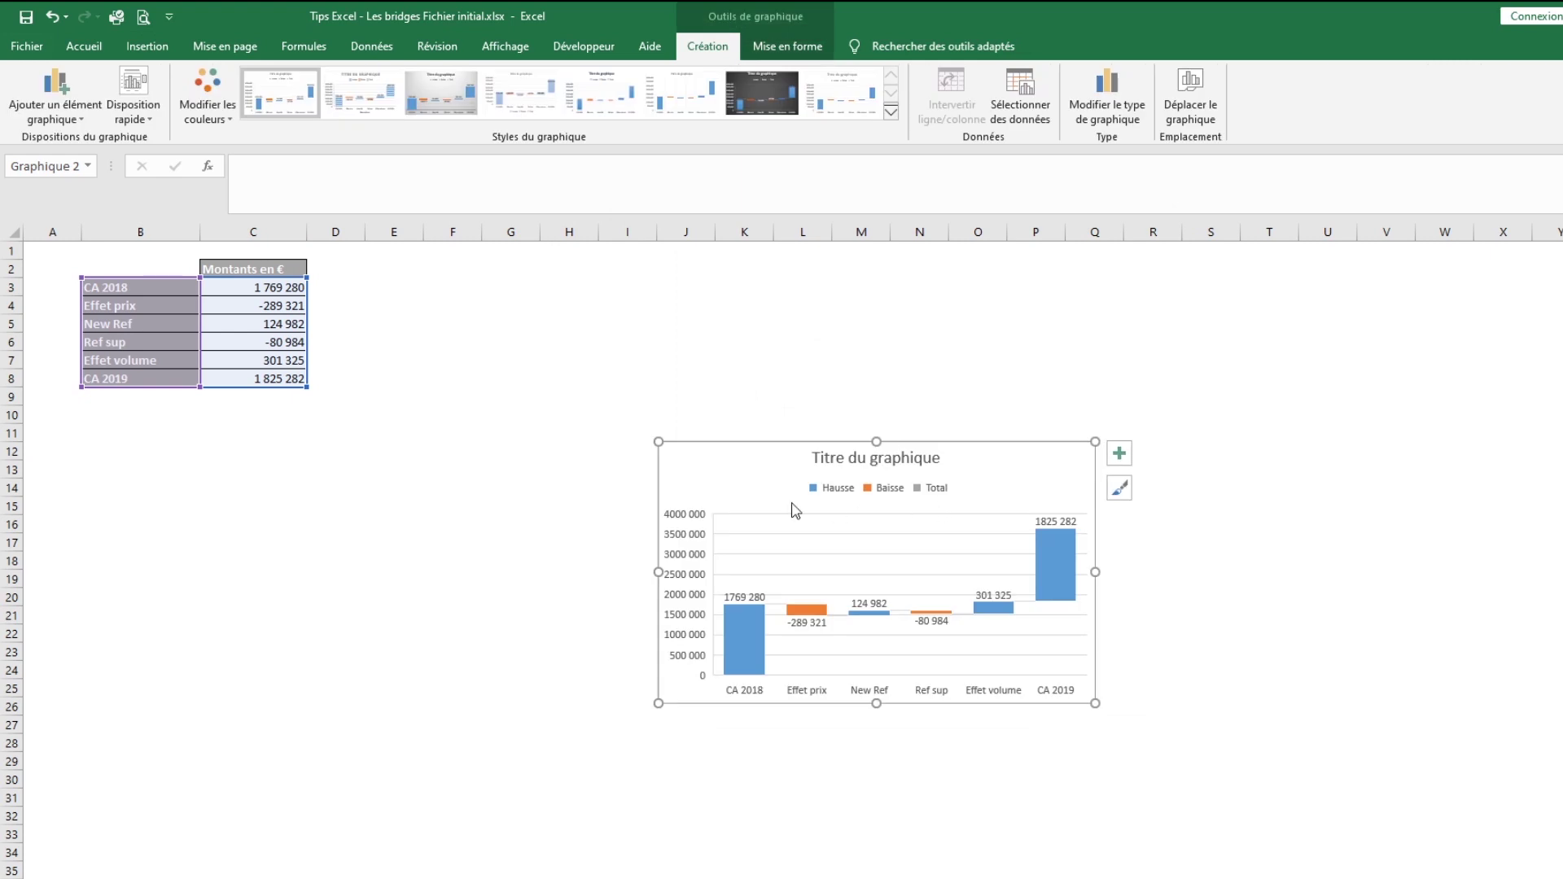
left_click_drag(752, 476, 578, 356)
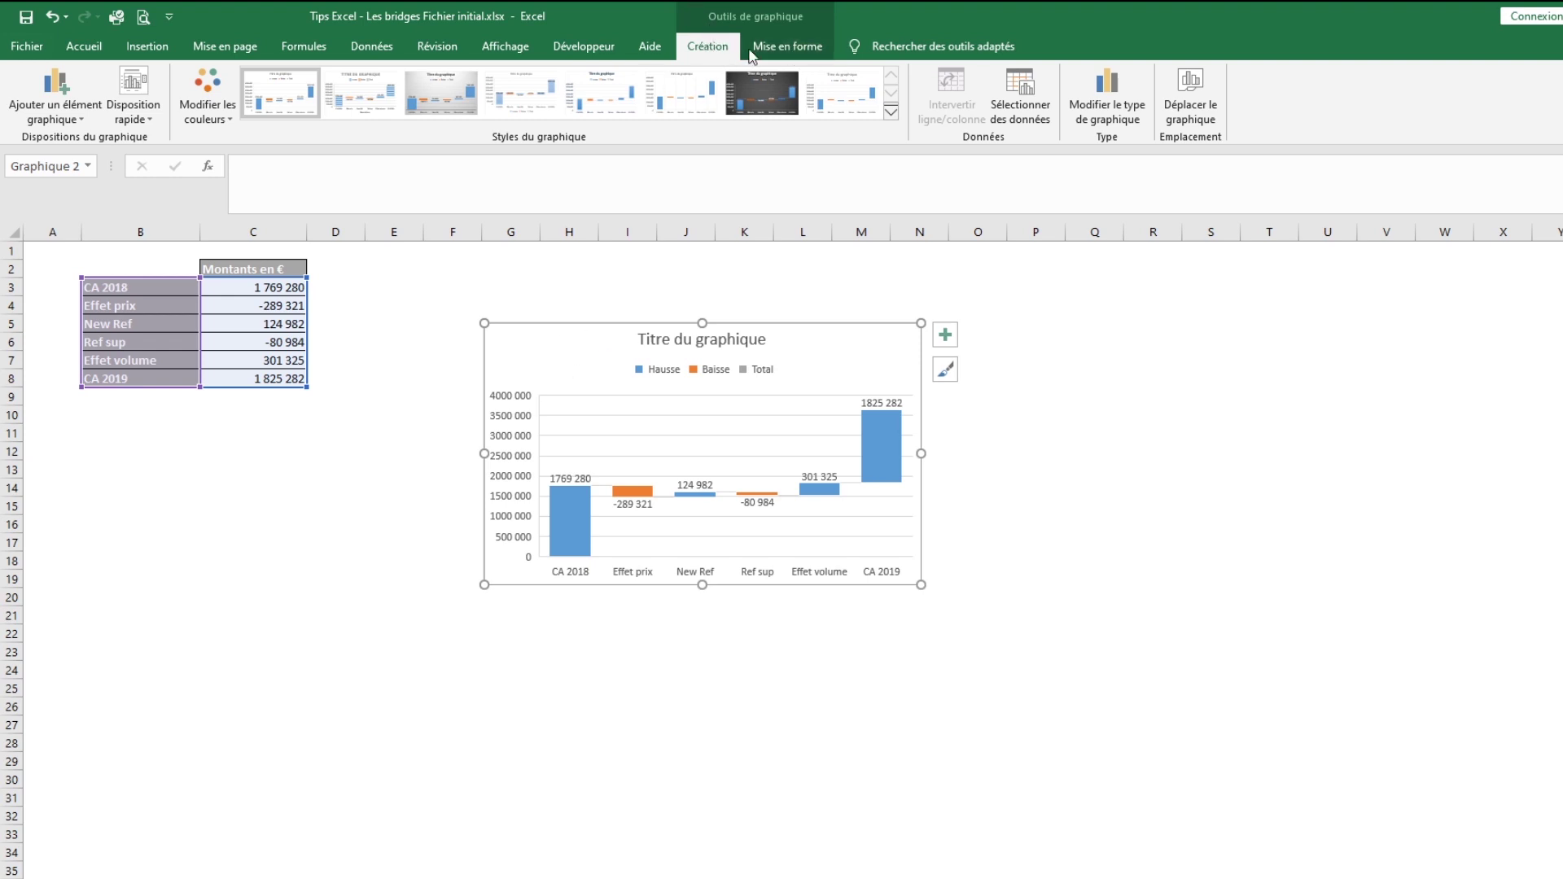
Step: Apply the third chart style, with a grey gradient background, to the waterfall chart
left_click(785, 49)
left_click(707, 45)
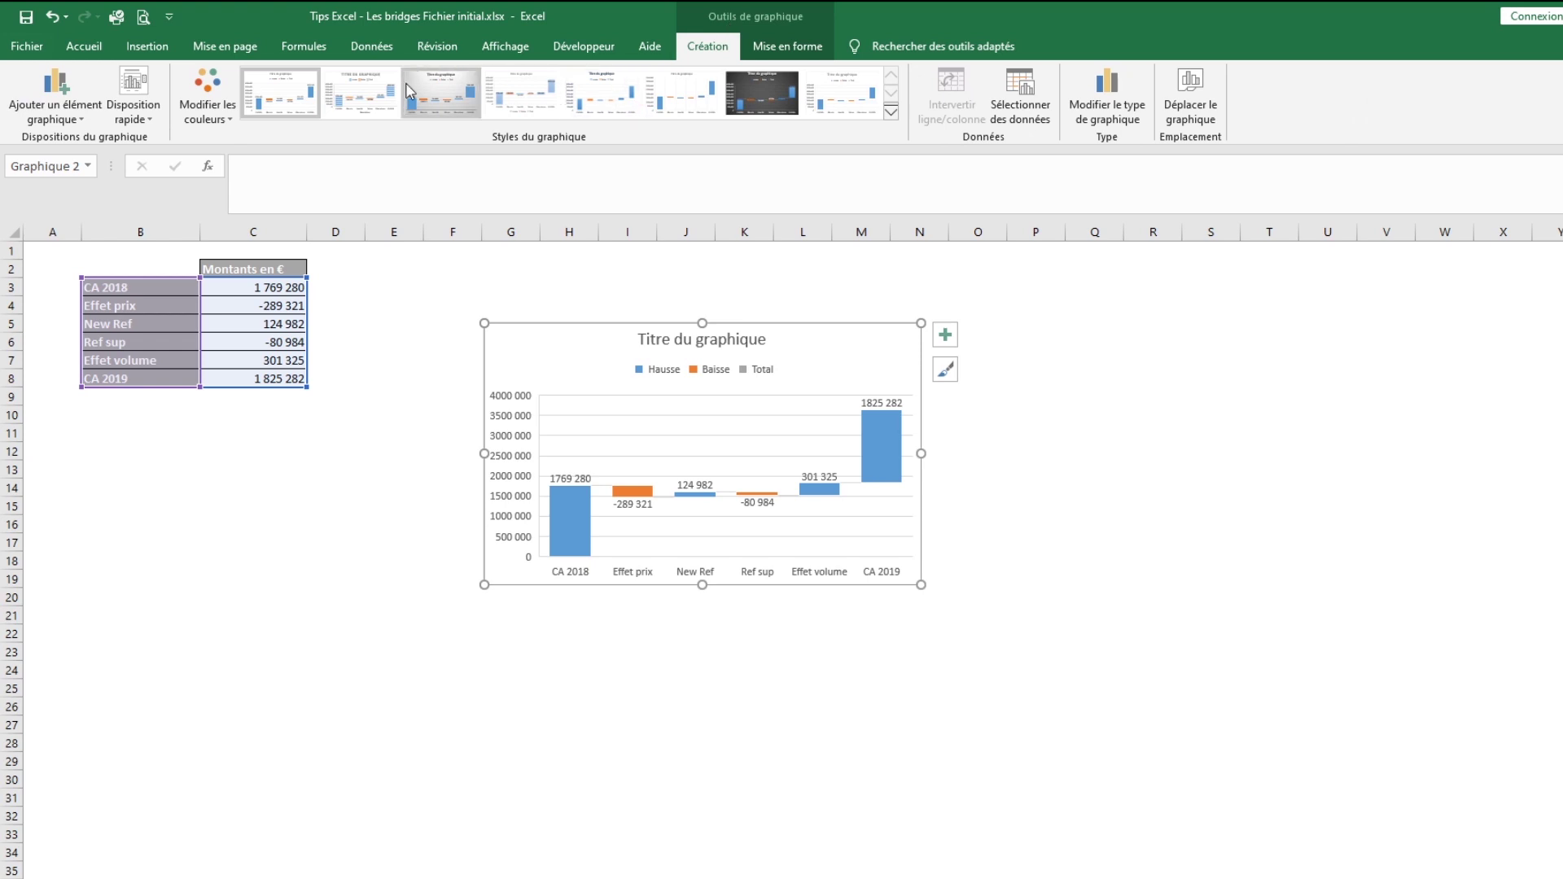
left_click(440, 98)
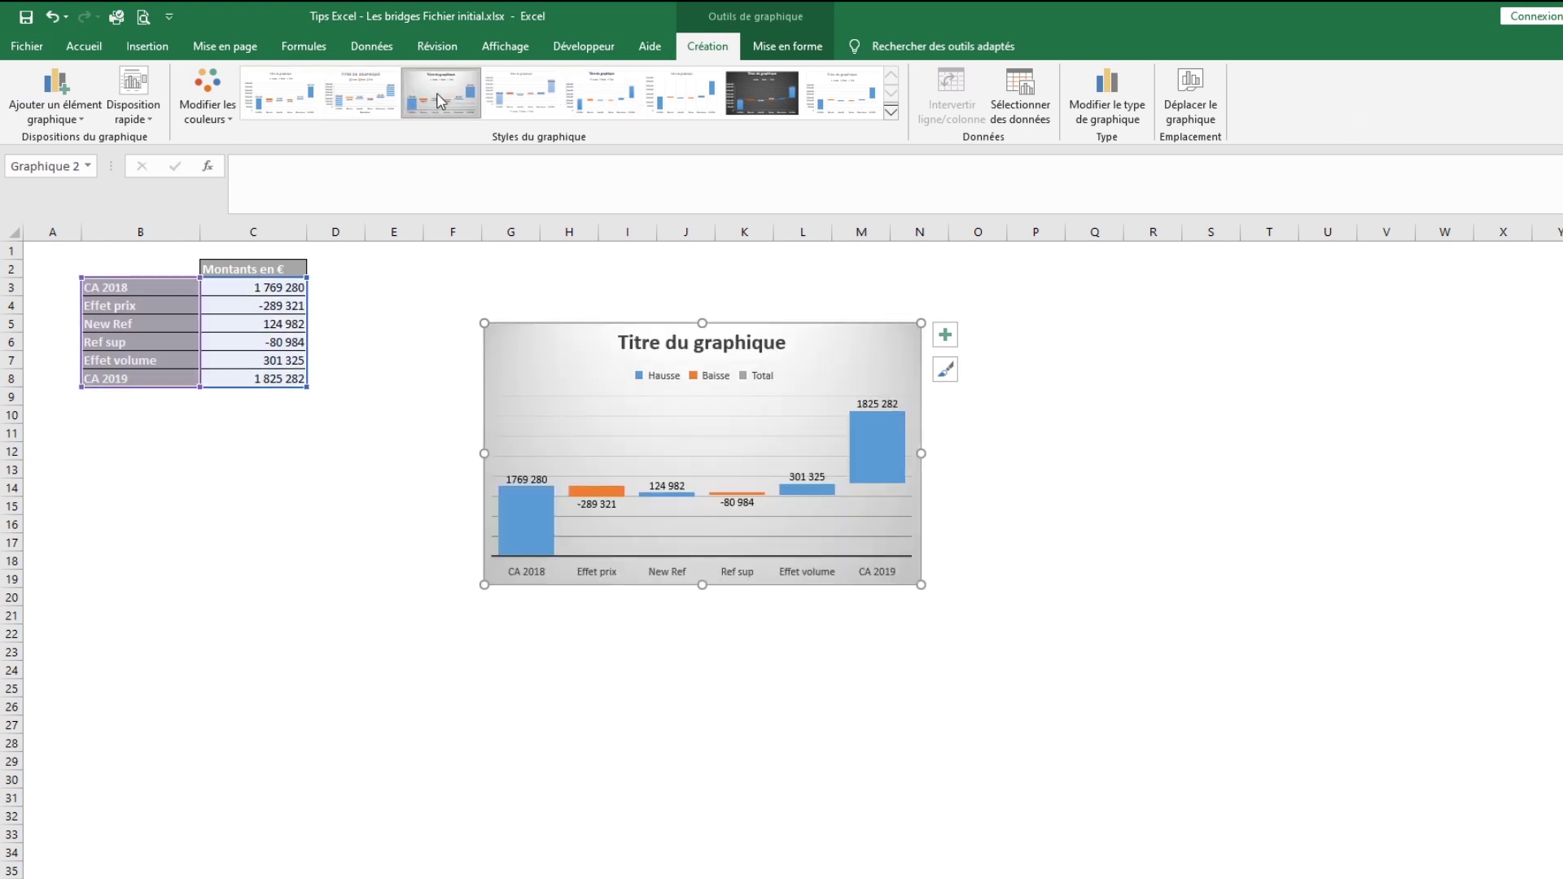
left_click(802, 814)
Step: Replace the chart's placeholder title with "Bridge CA 2018 - 2019"
left_click(696, 340)
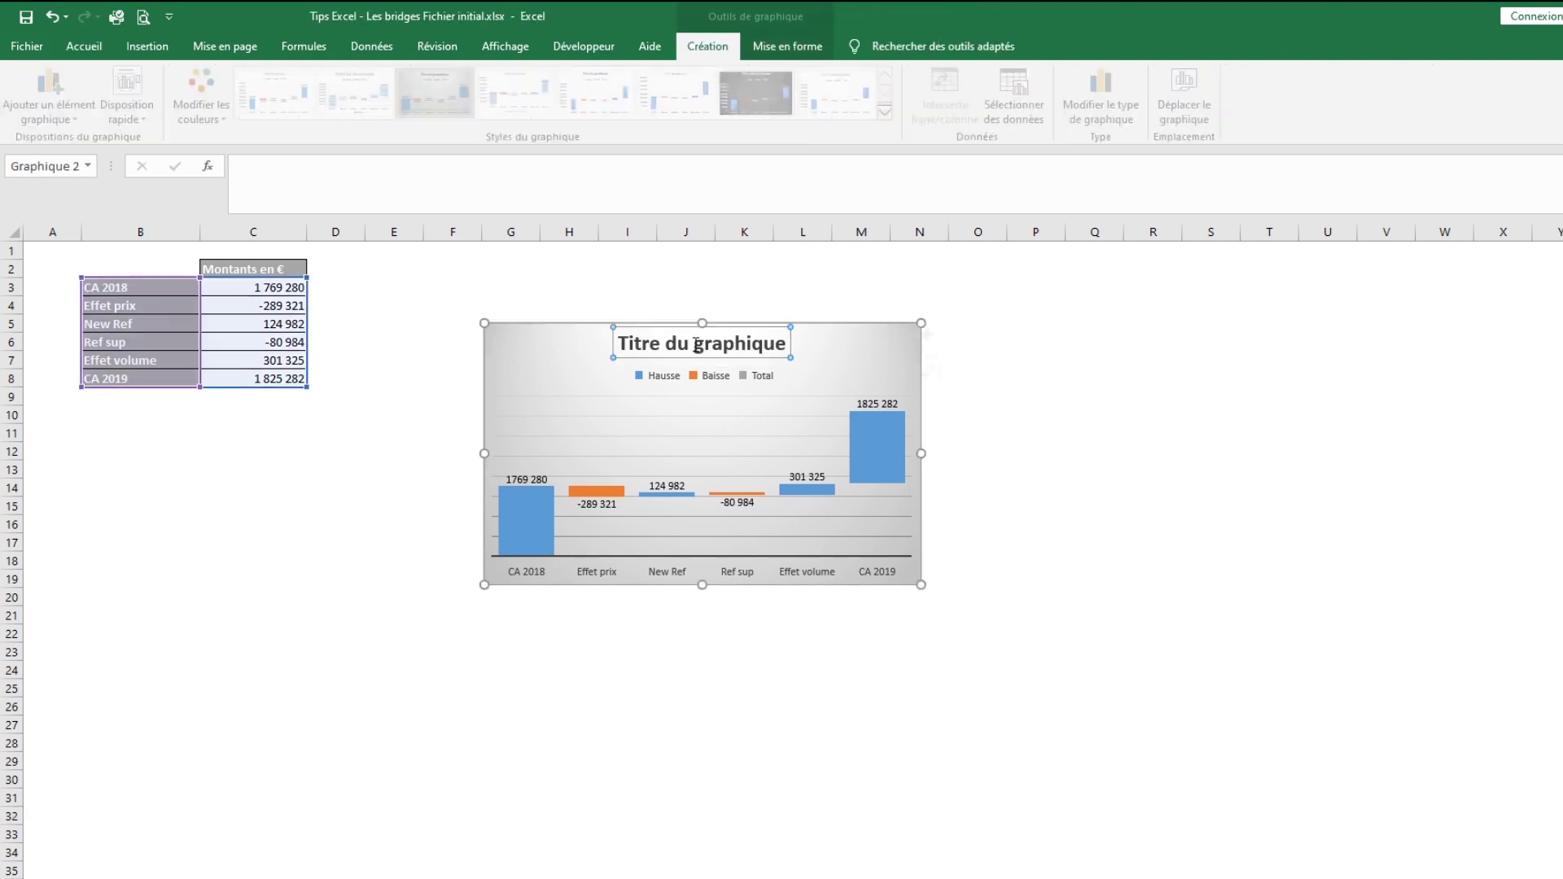
left_click(696, 342)
triple_click(697, 341)
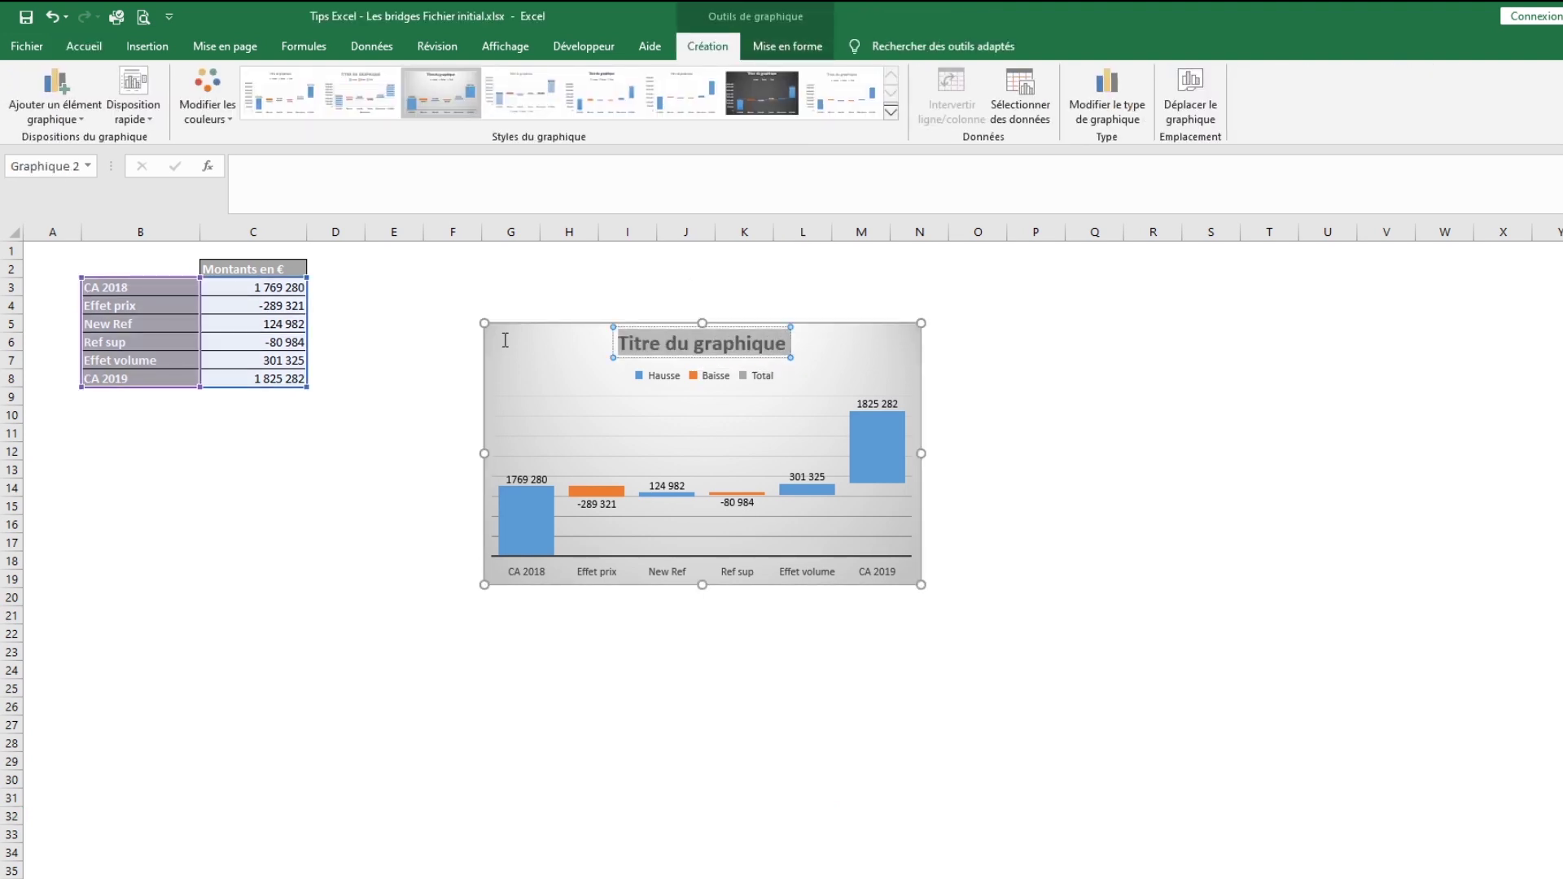
type("Bridge CA 2018 - 2019")
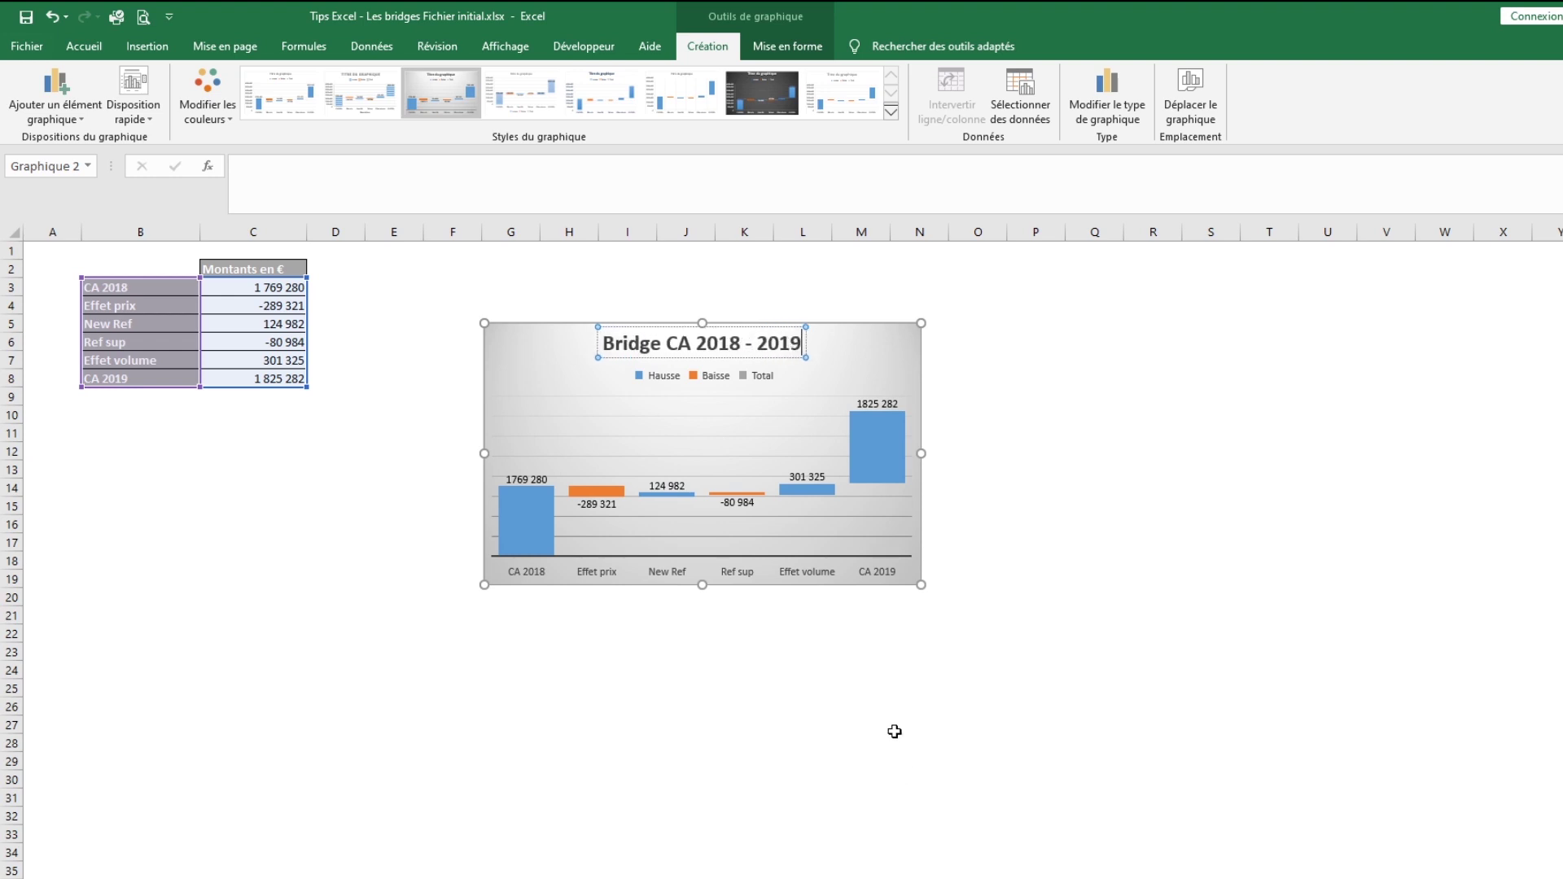
left_click(541, 376)
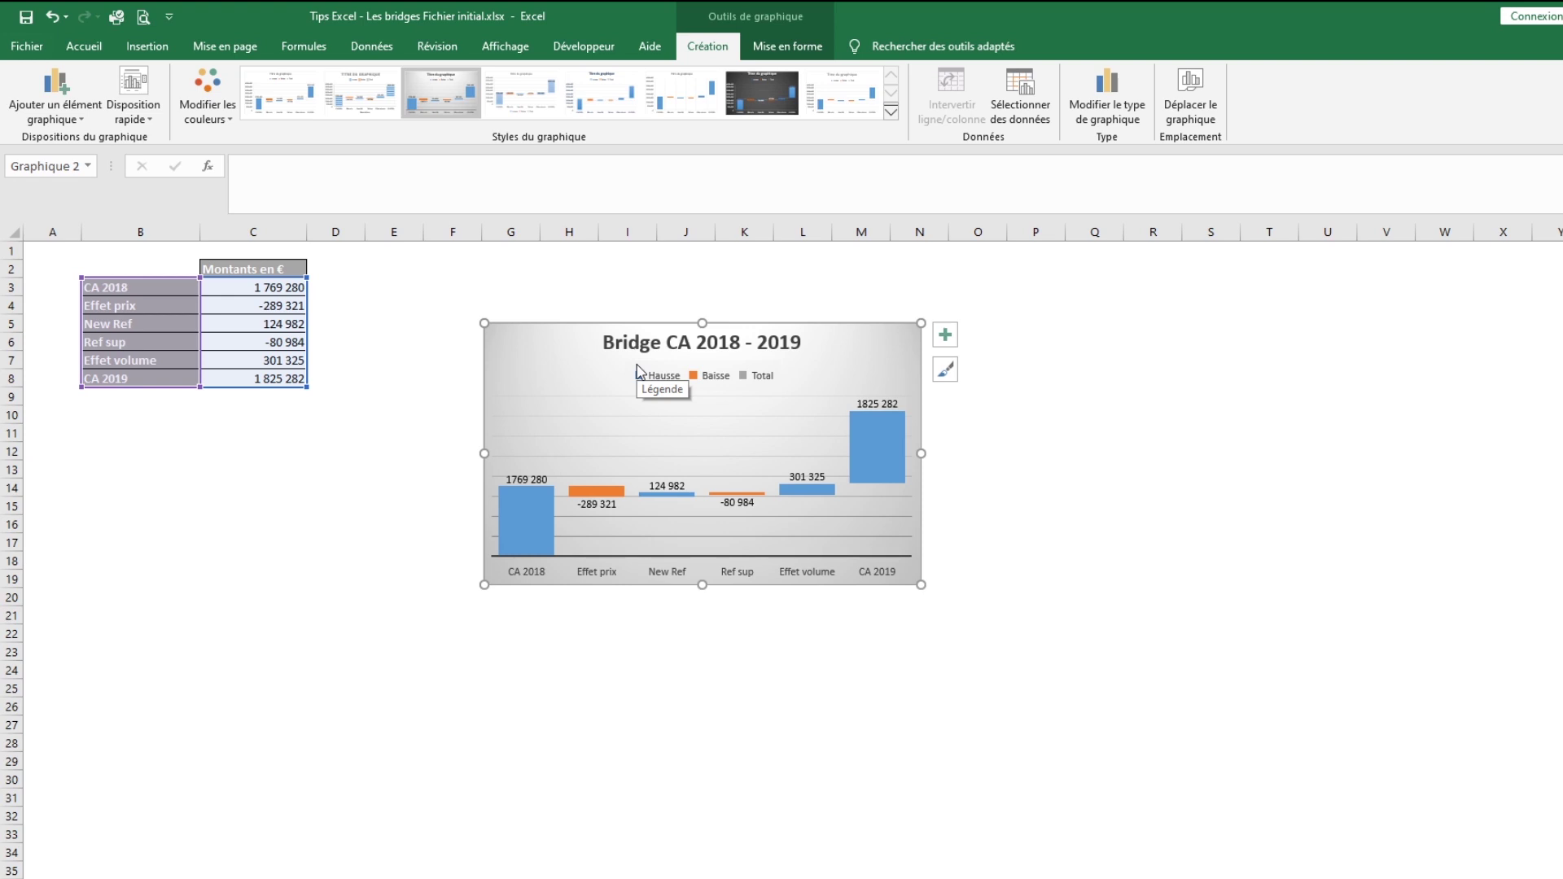
Step: Define the CA 2019 data point of the waterfall chart as a total
left_click(873, 447)
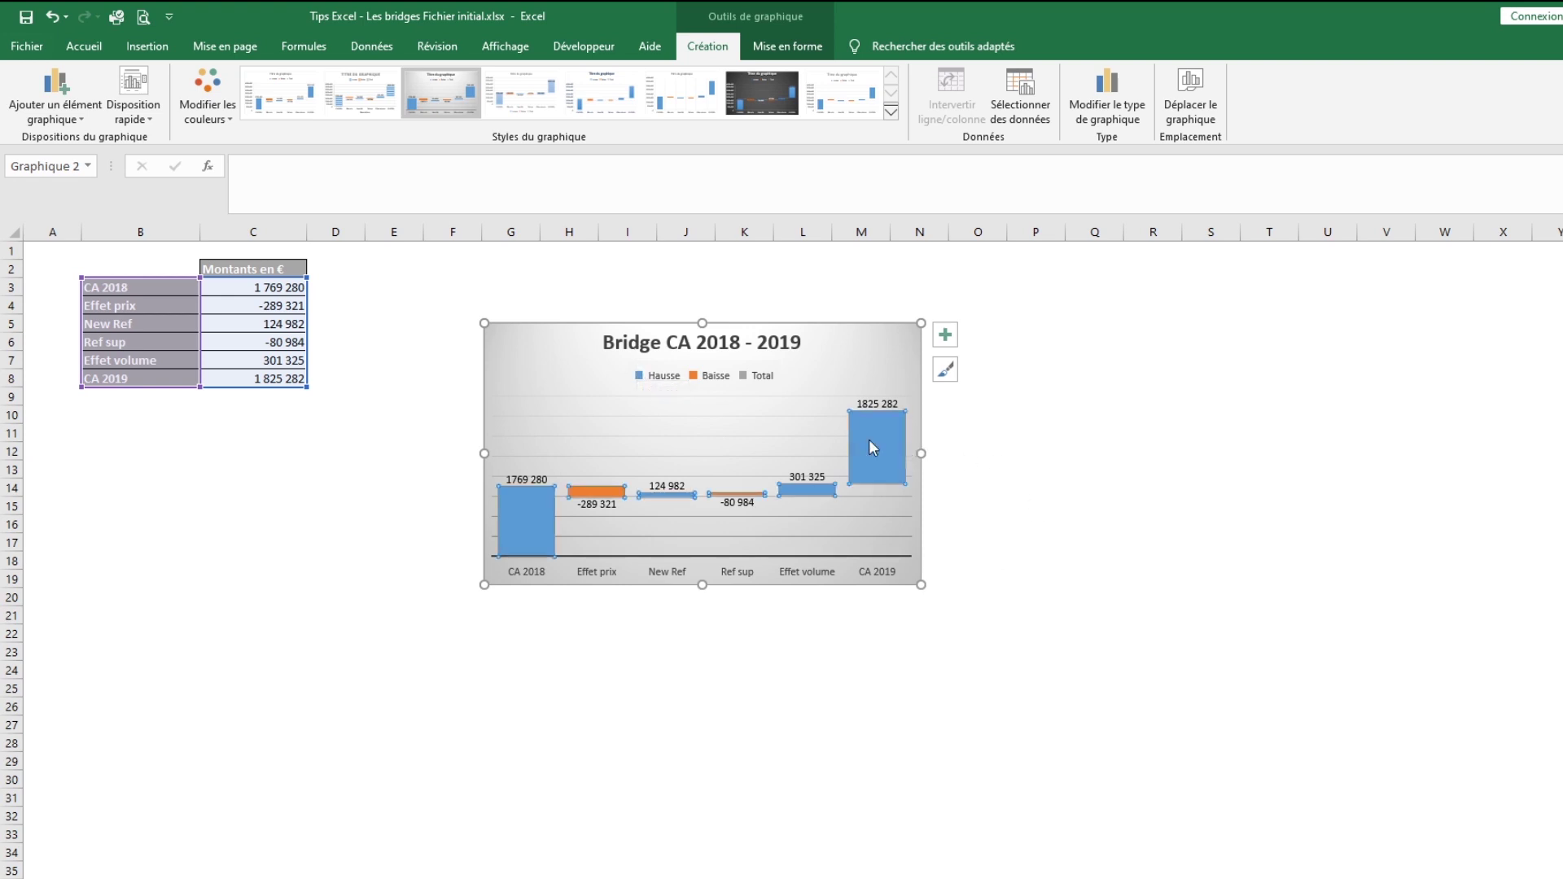
double_click(869, 439)
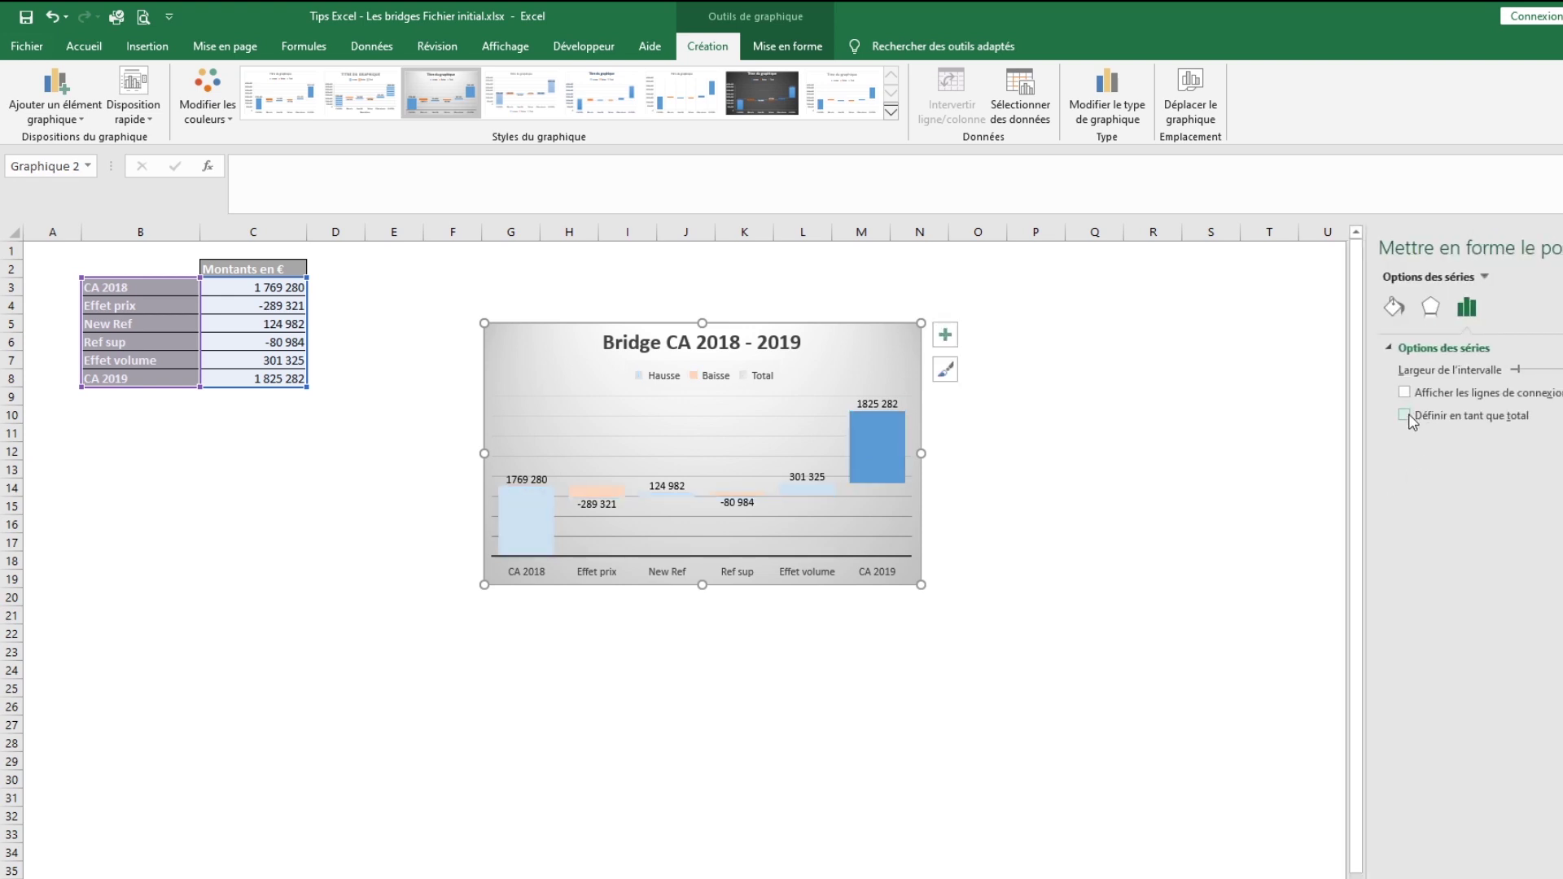
left_click(1405, 415)
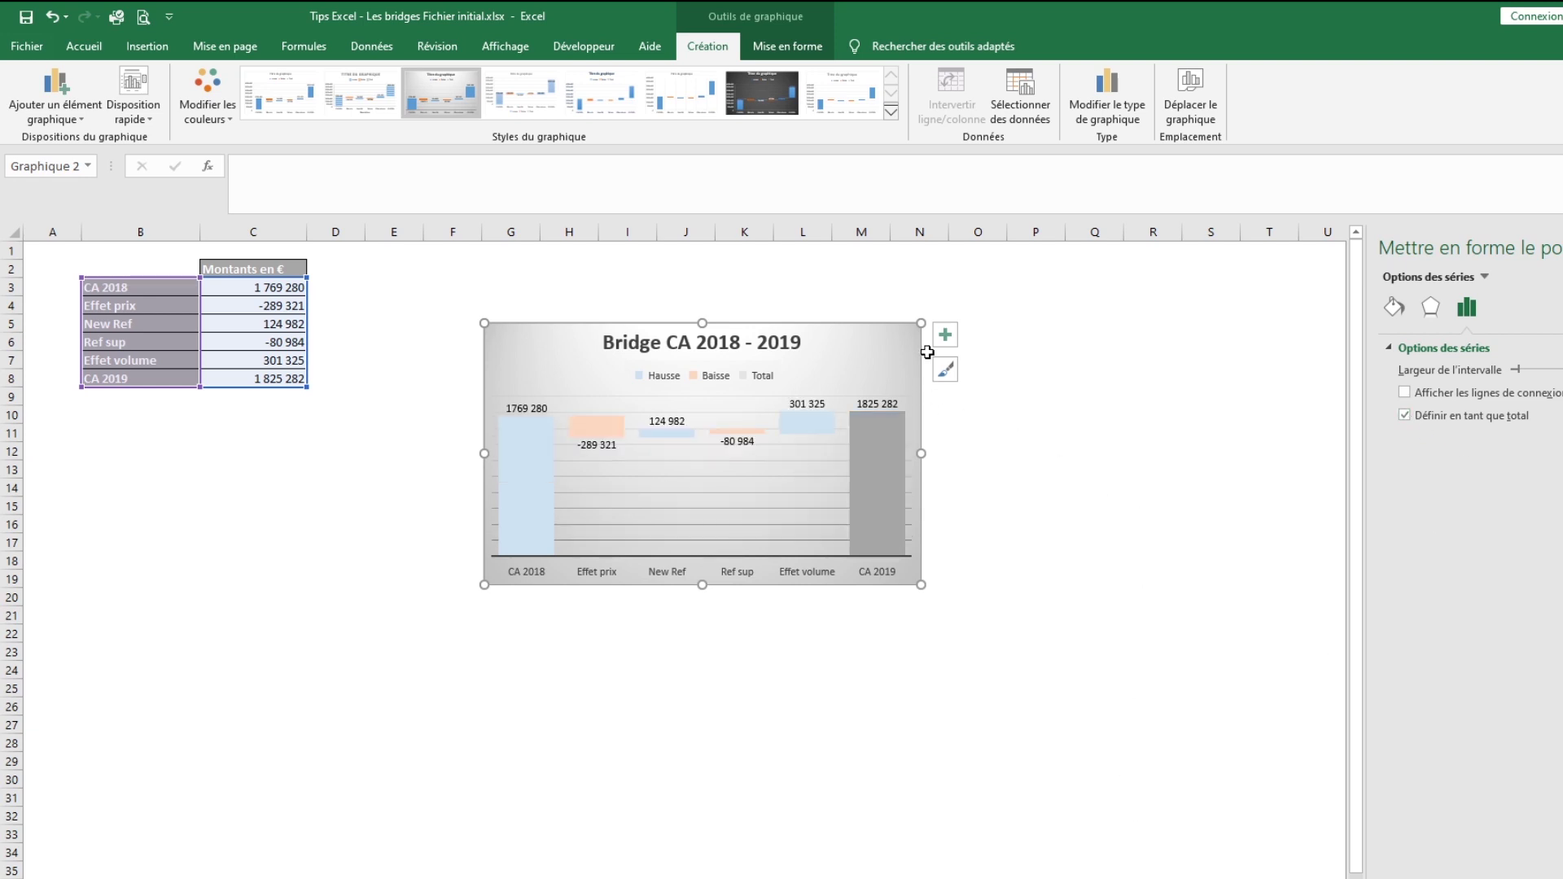
left_click(1024, 537)
left_click(1197, 414)
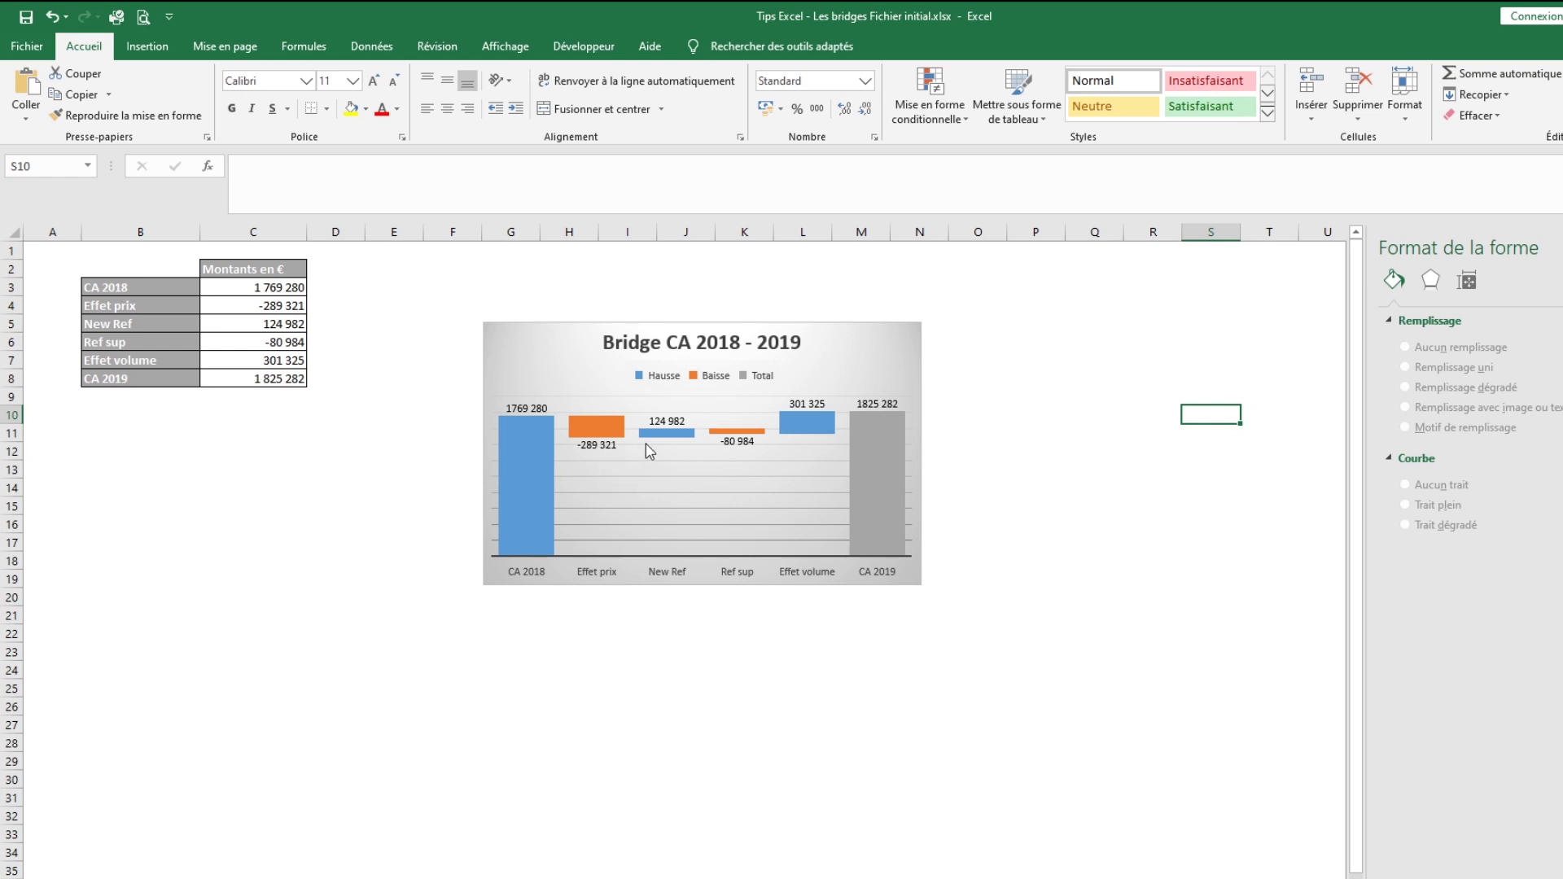
Step: Apply the first chart style, with a plain white background and a vertical axis, to the bridge chart
mouse_move(667, 438)
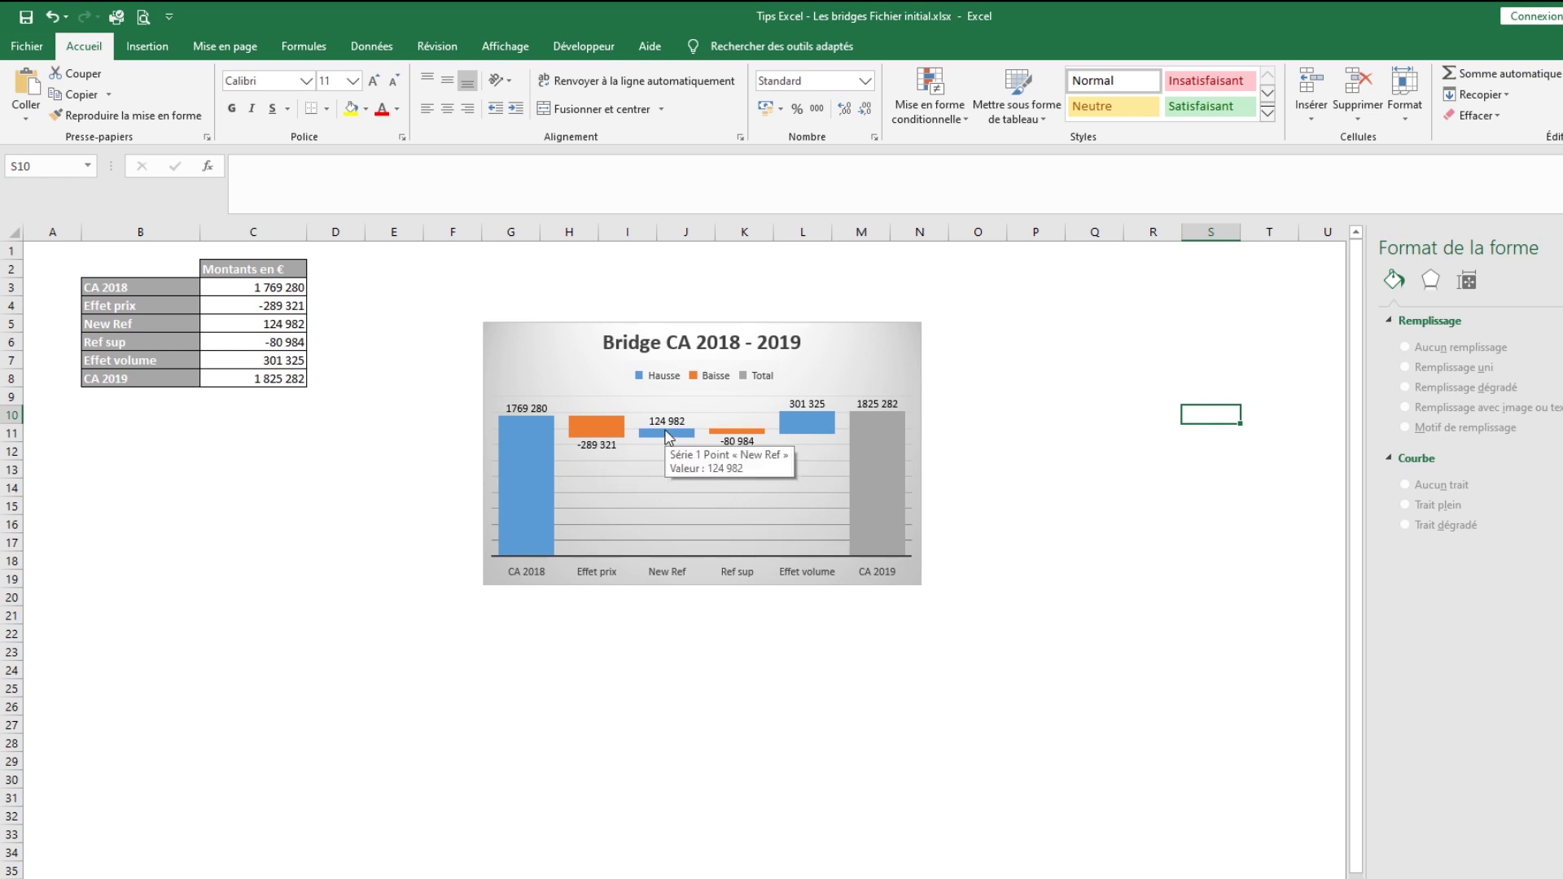
mouse_move(736, 446)
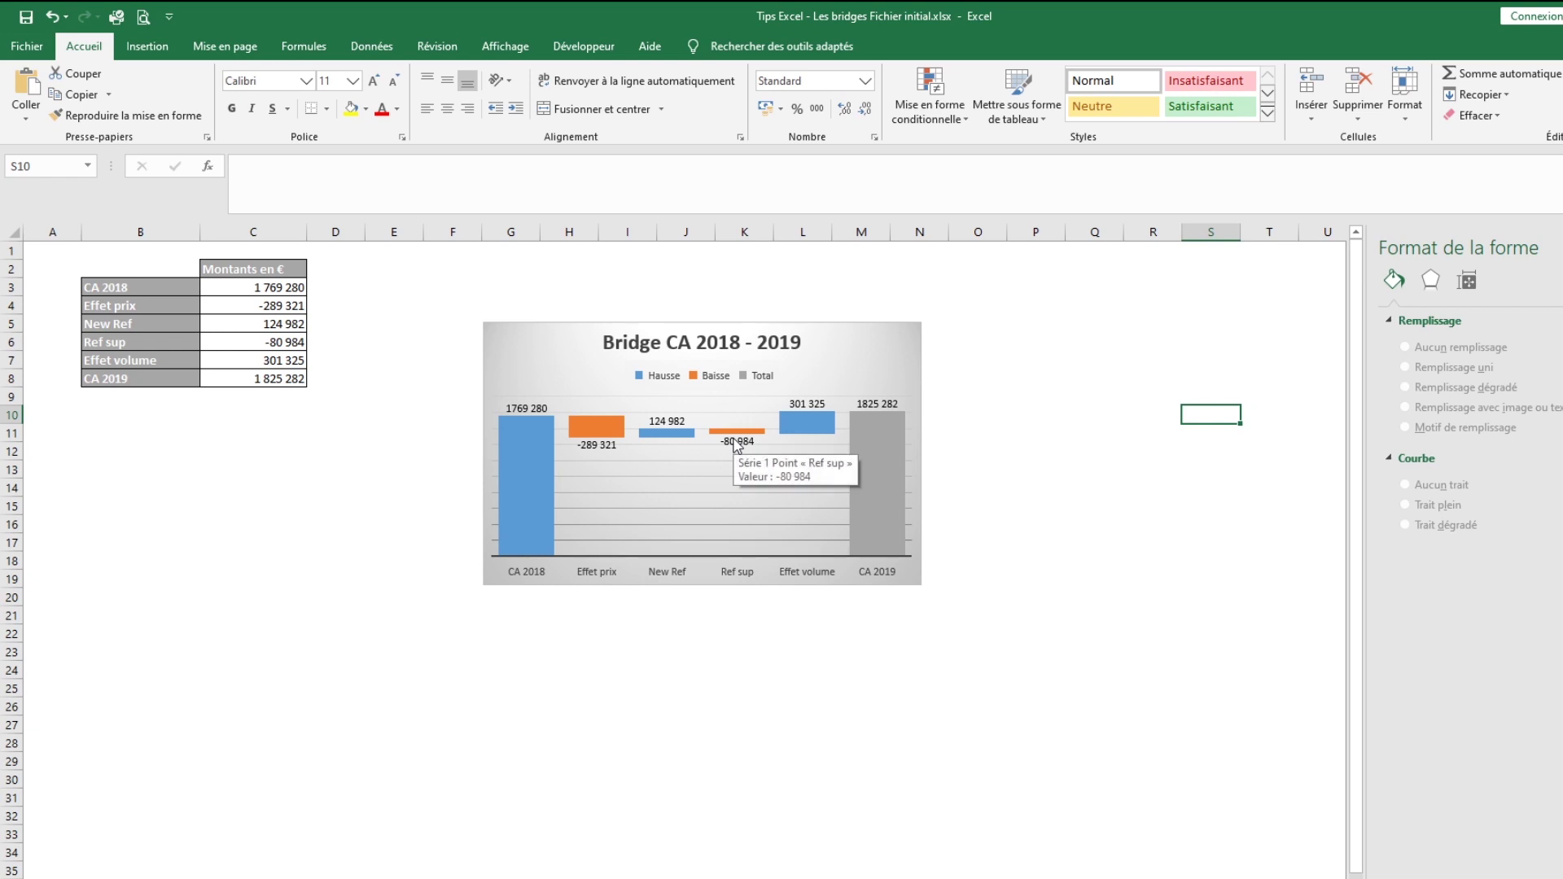
mouse_move(822, 429)
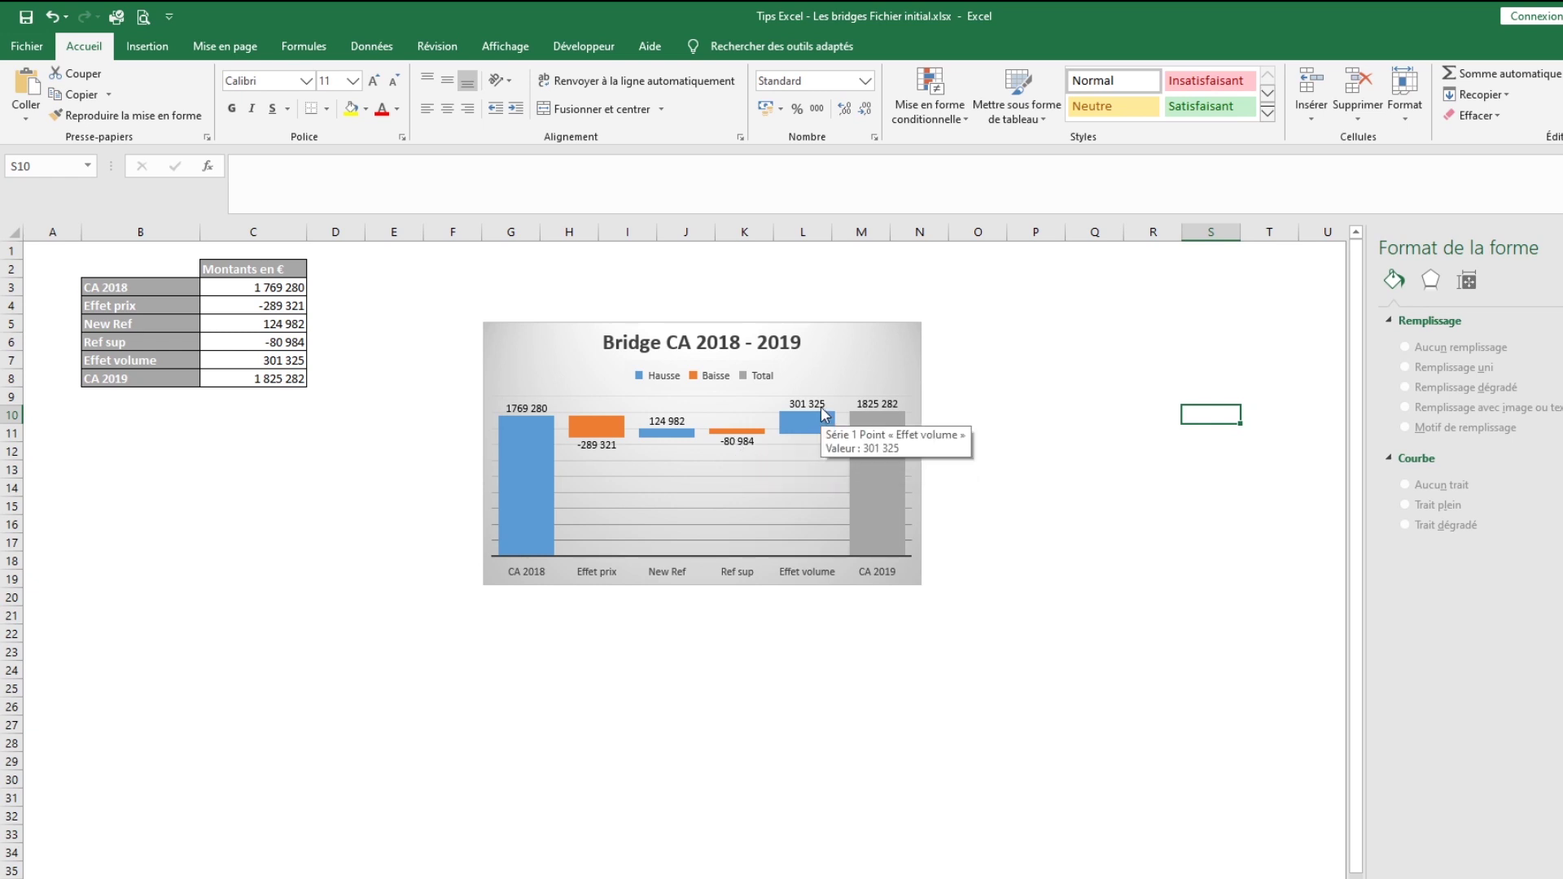
mouse_move(877, 424)
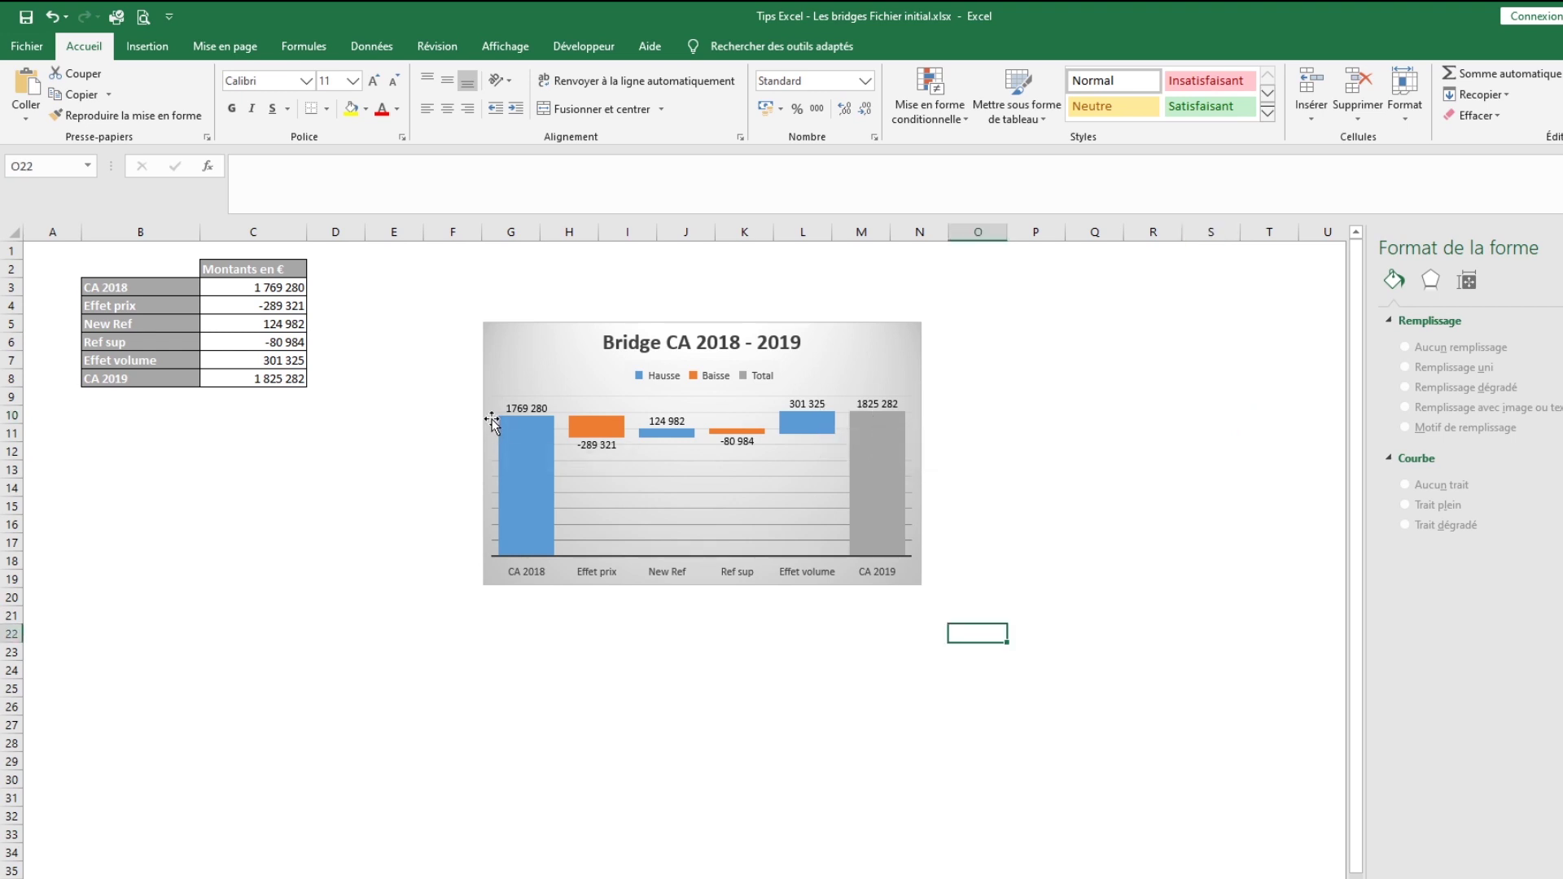
left_click(576, 360)
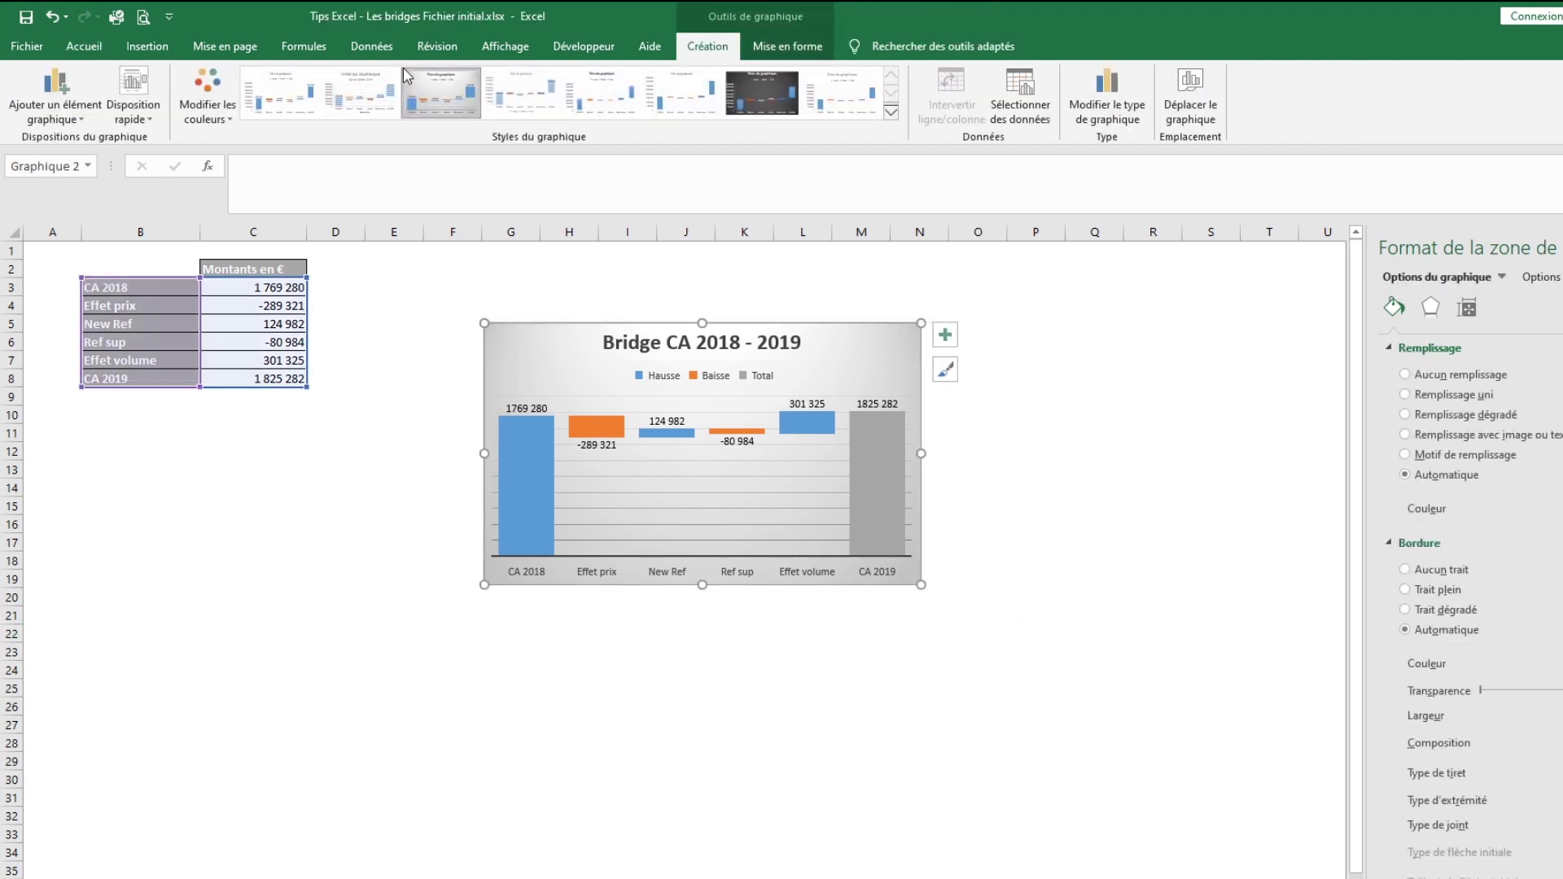
left_click(255, 96)
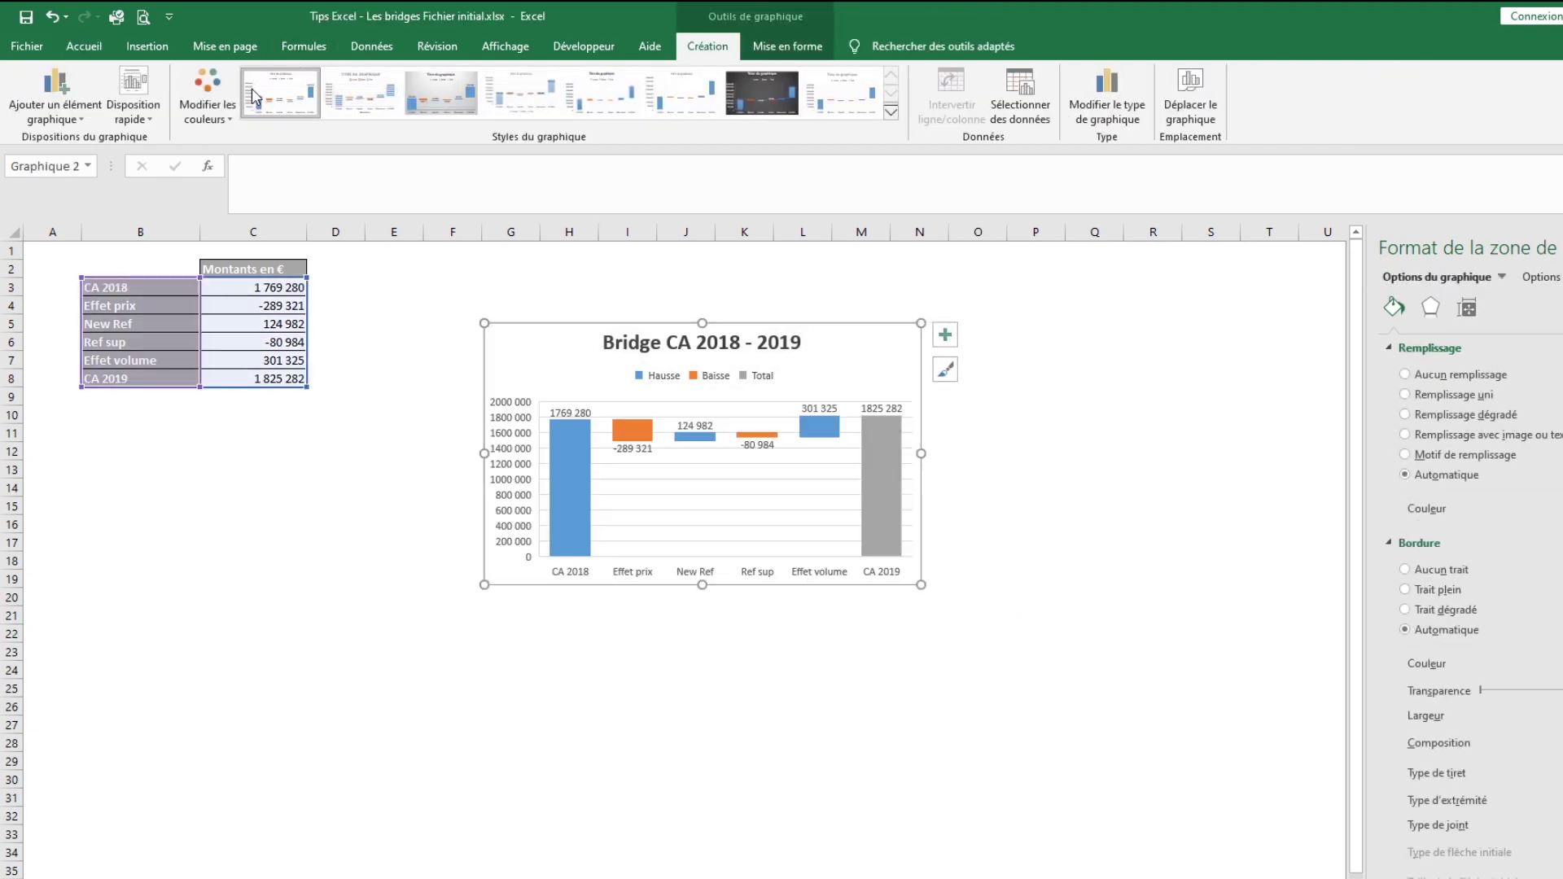
left_click(380, 482)
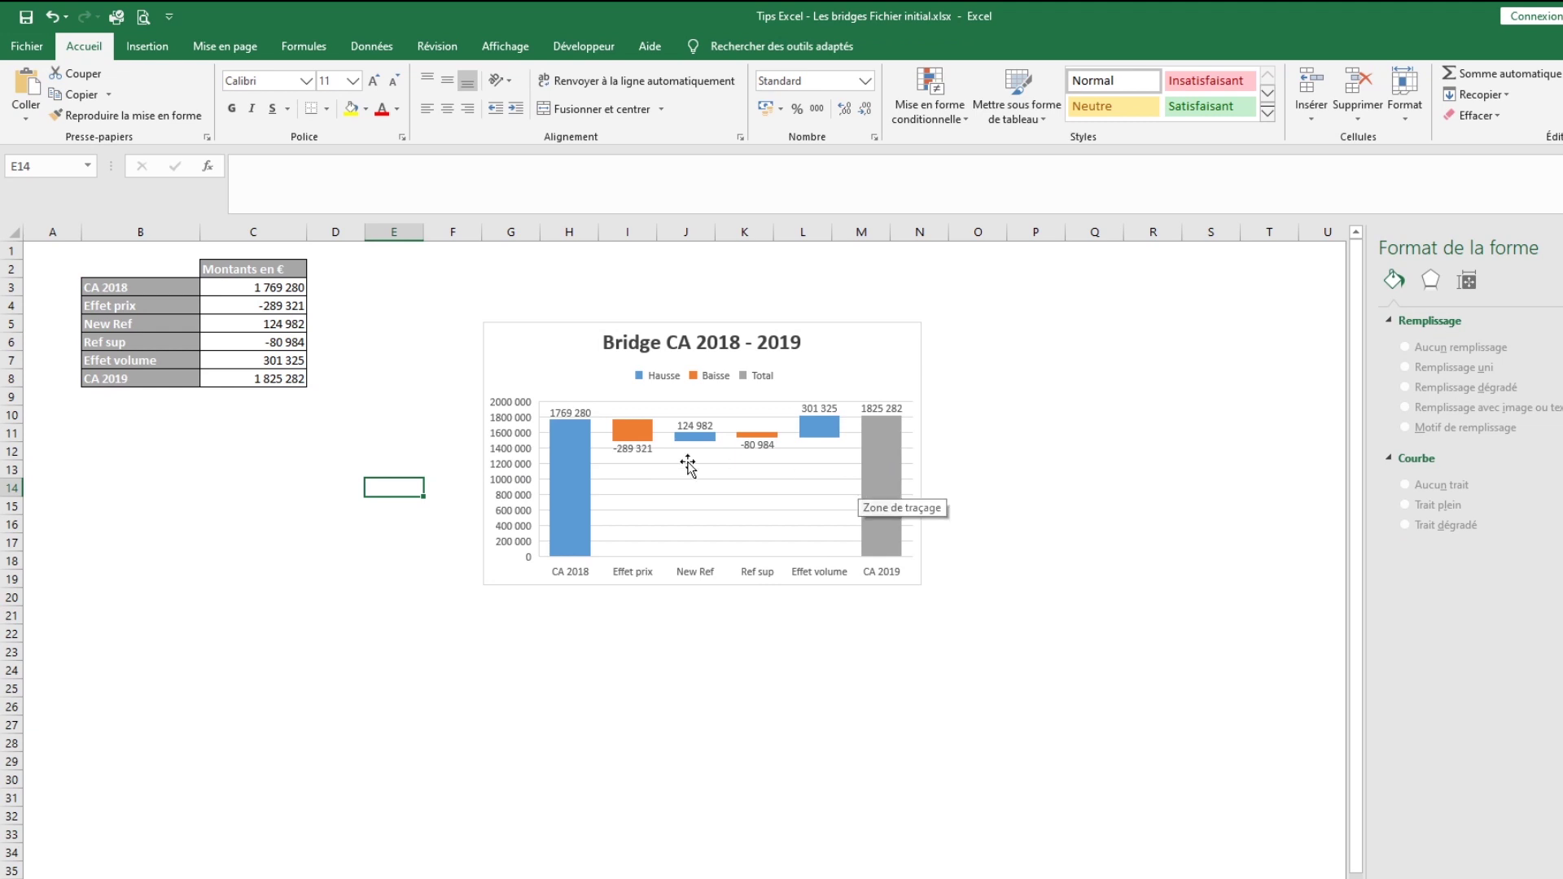
Step: Set the minimum bound of the bridge chart's vertical axis to 1000000
left_click(511, 420)
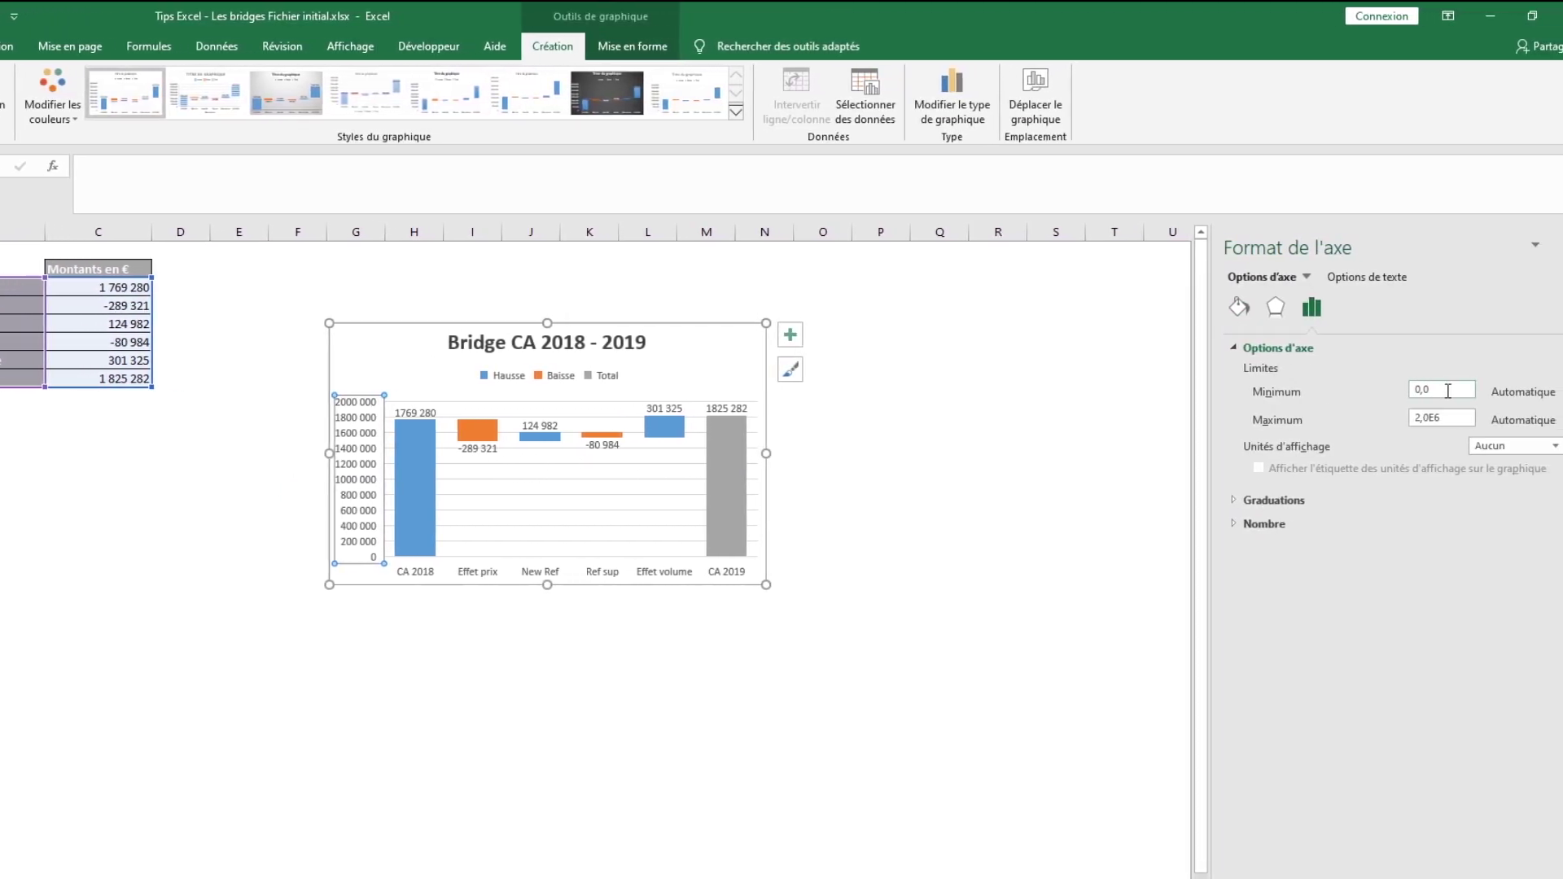
double_click(1475, 391)
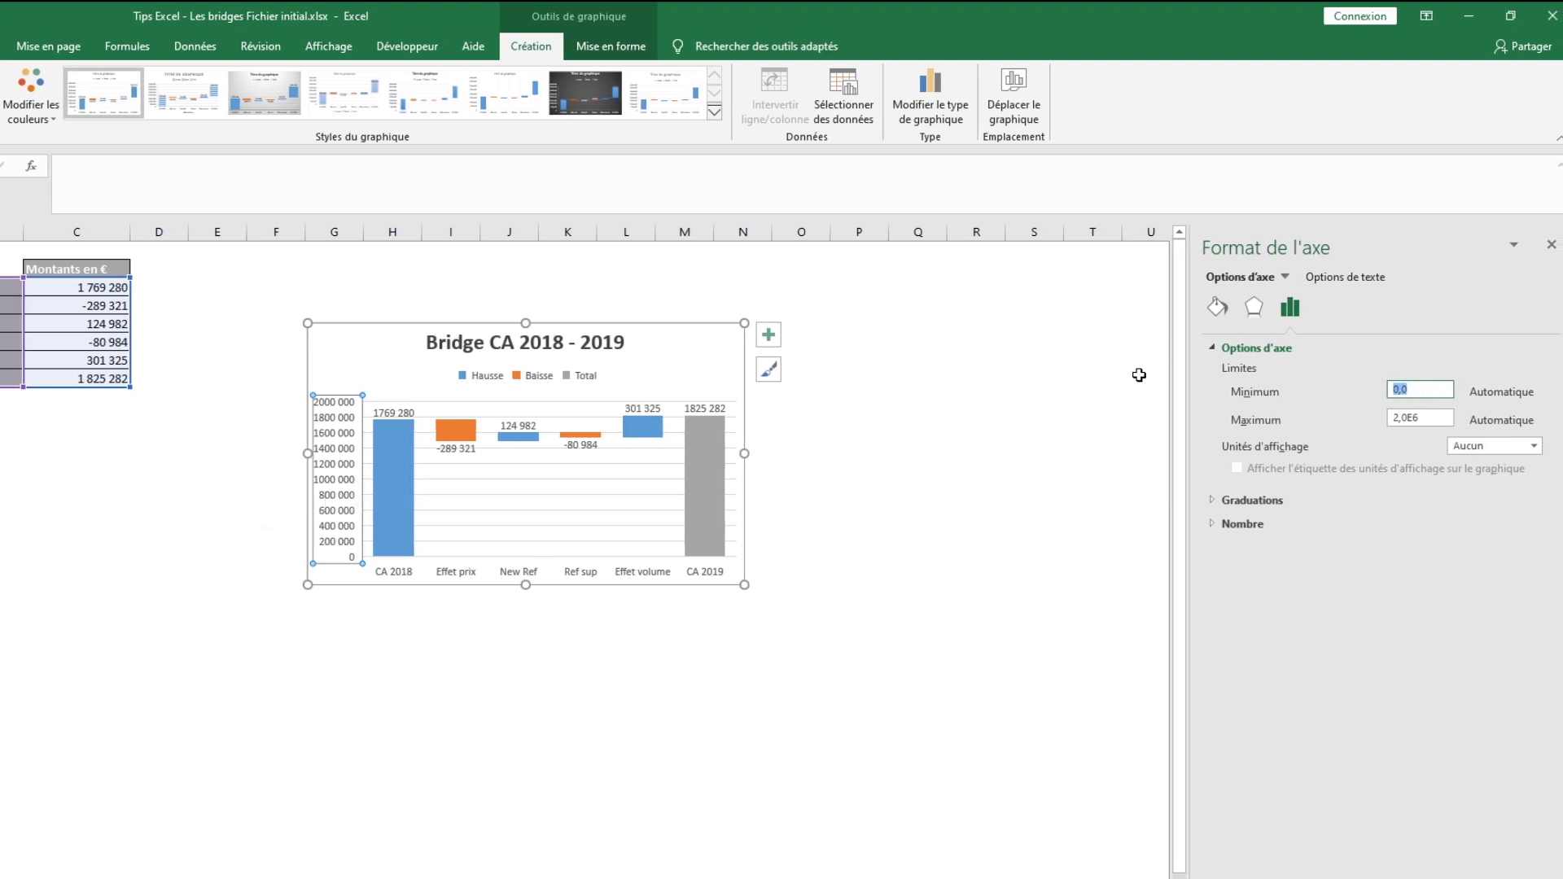
type("1000000")
key("Return")
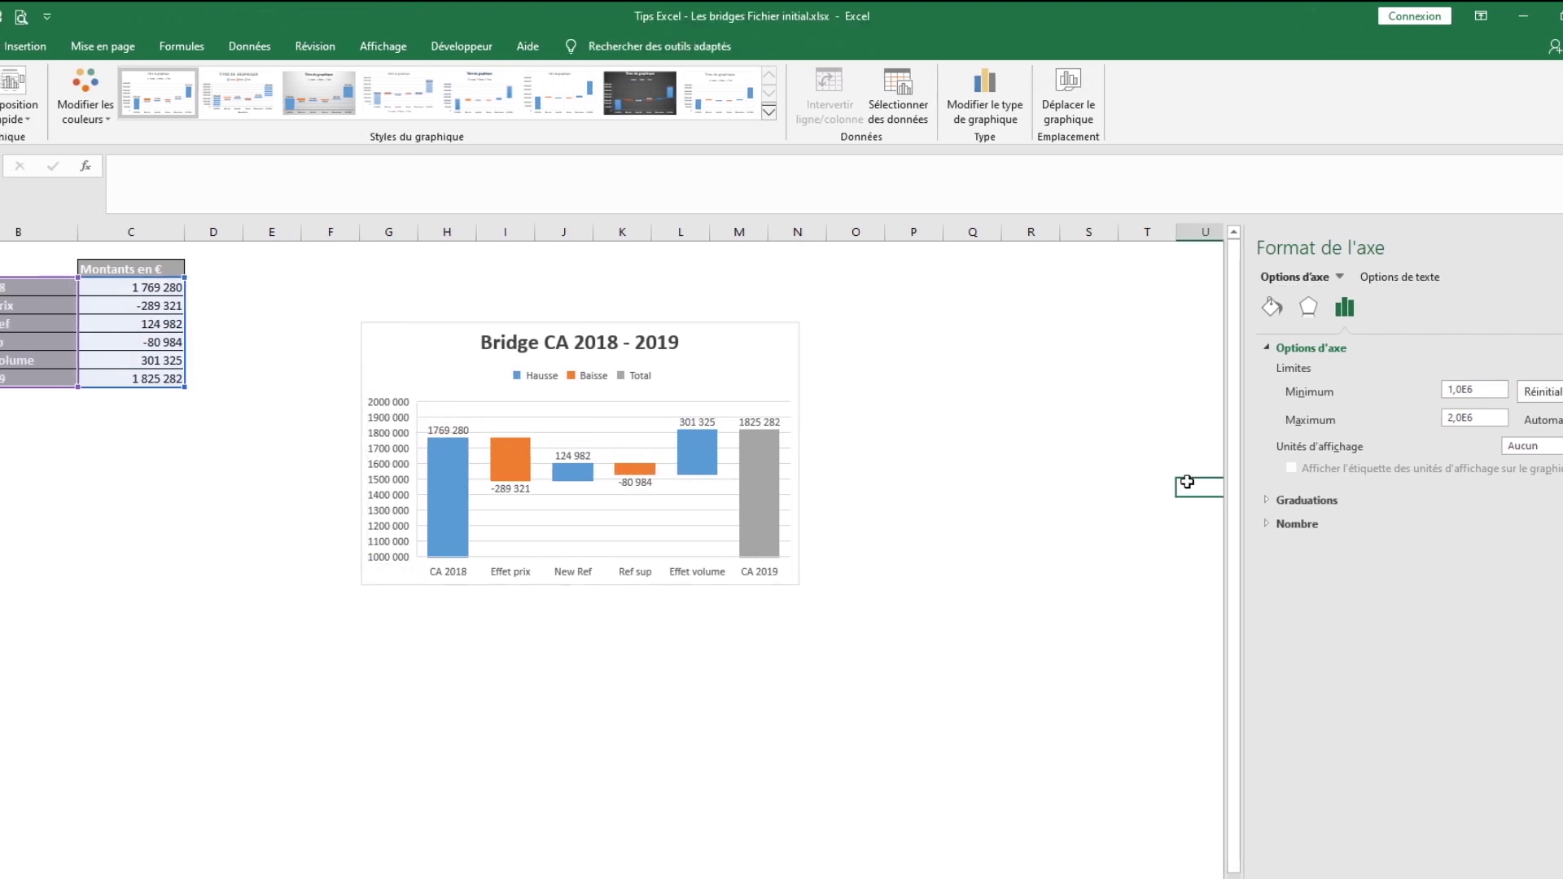
left_click(1139, 486)
Step: Apply the third chart style, with a grey gradient background and no vertical axis, to the bridge chart
left_click(787, 323)
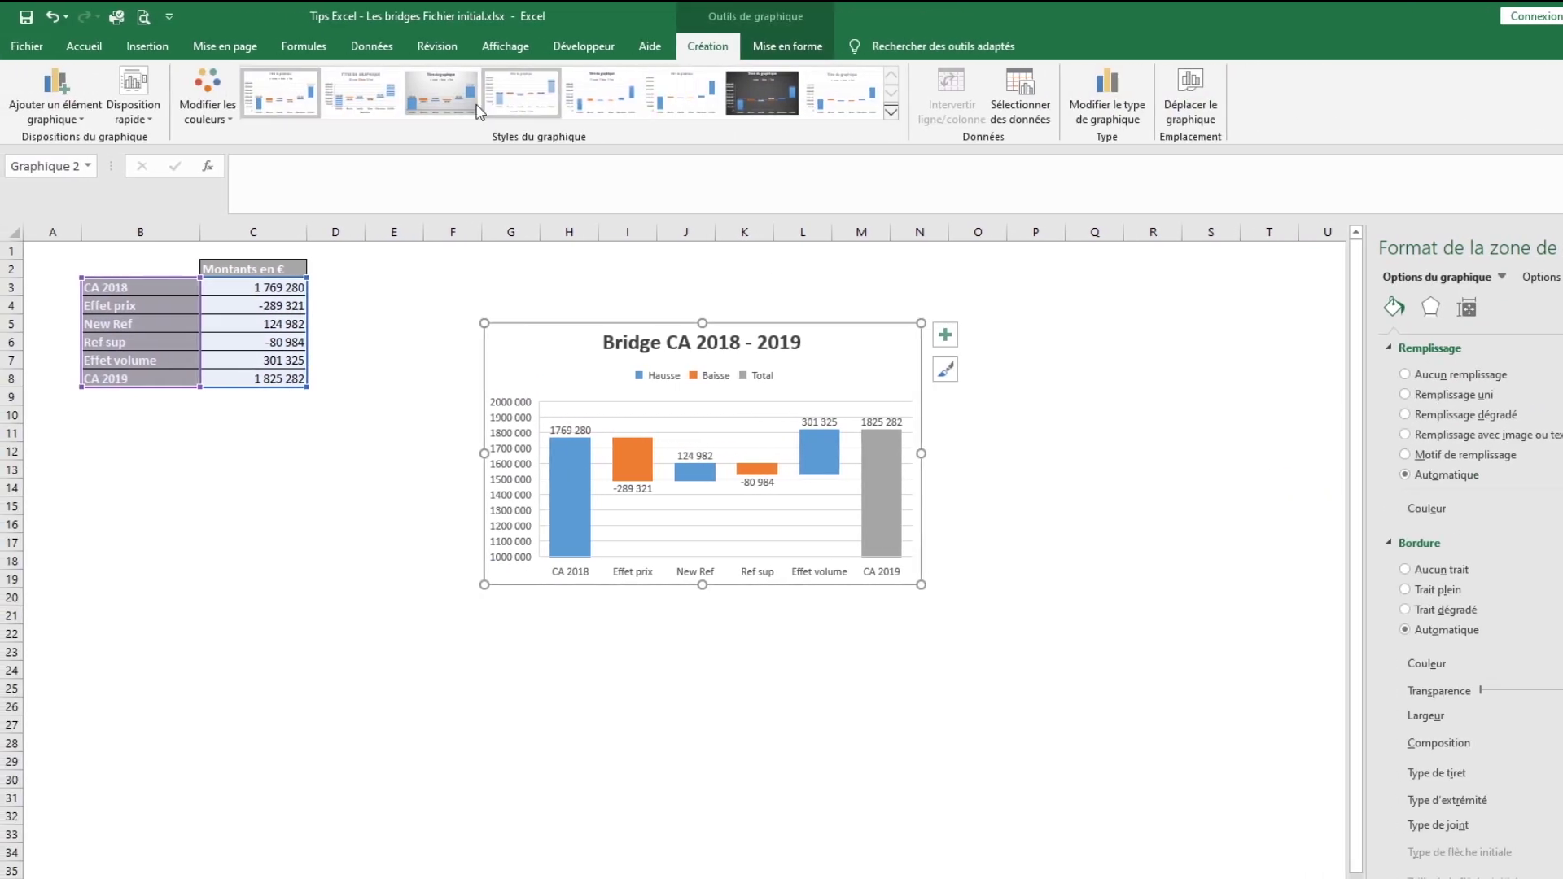
left_click(433, 79)
left_click(1203, 488)
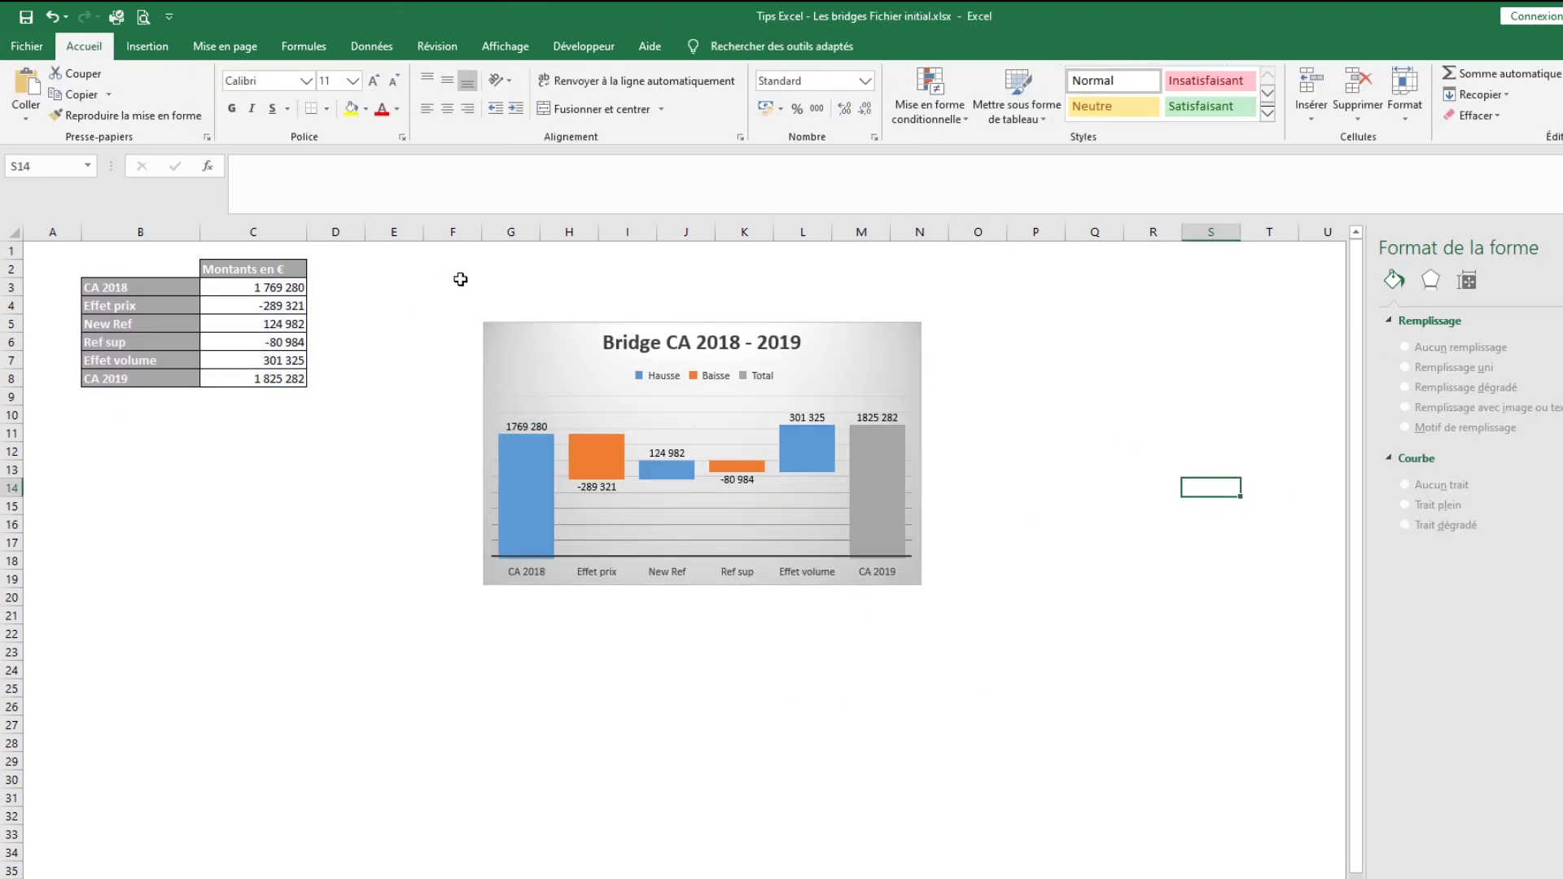
Step: Try a solid fill and no fill on the bridge chart's chart area, and restore the automatic fill
left_click(518, 365)
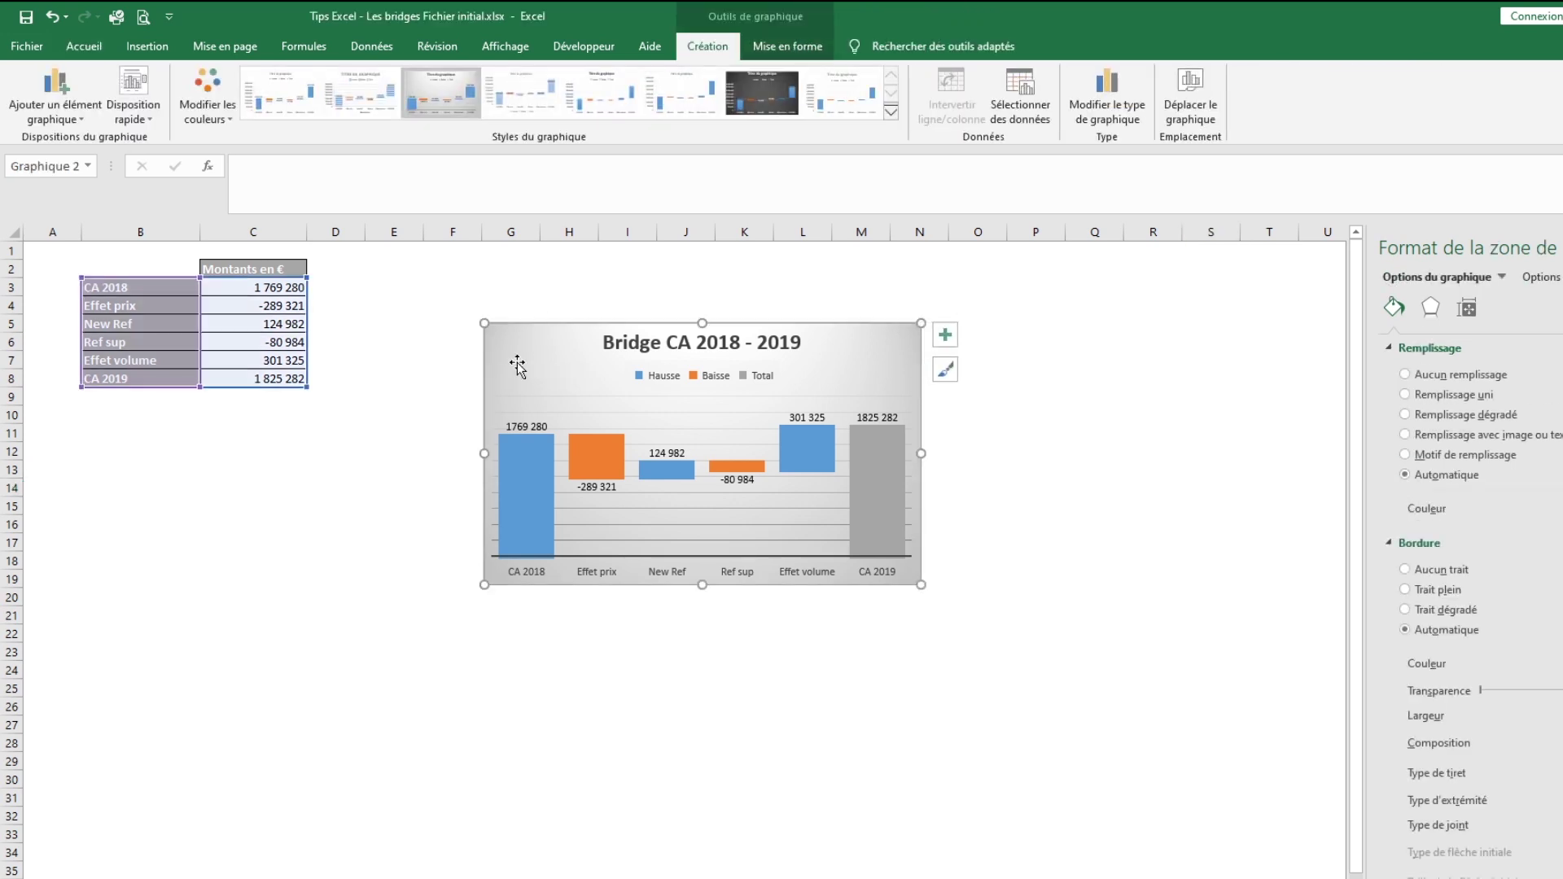
left_click(1433, 397)
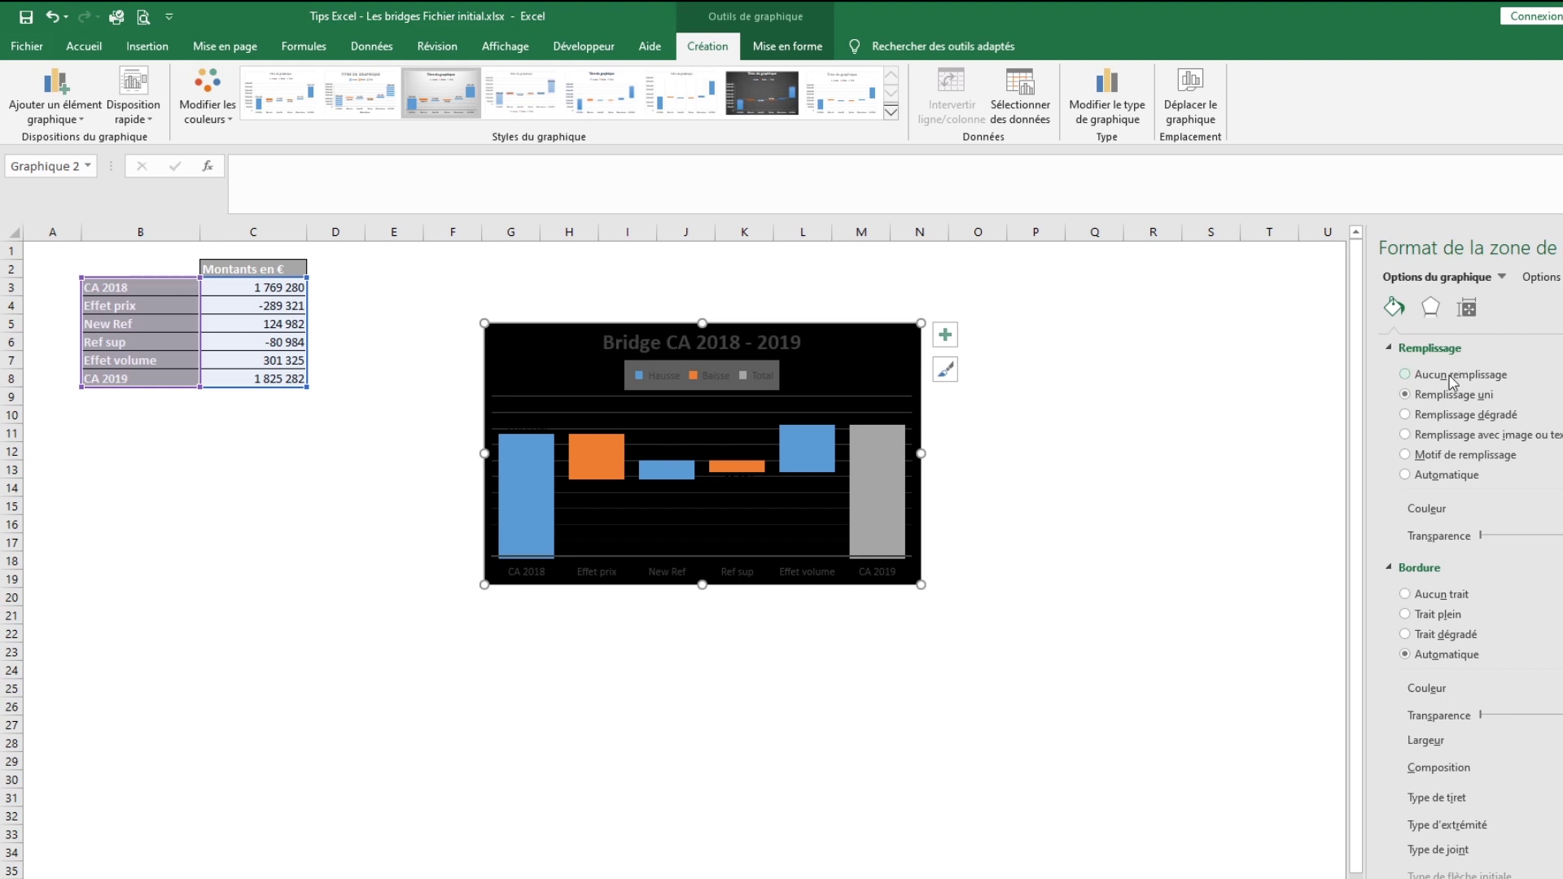
left_click(1454, 376)
left_click(1435, 477)
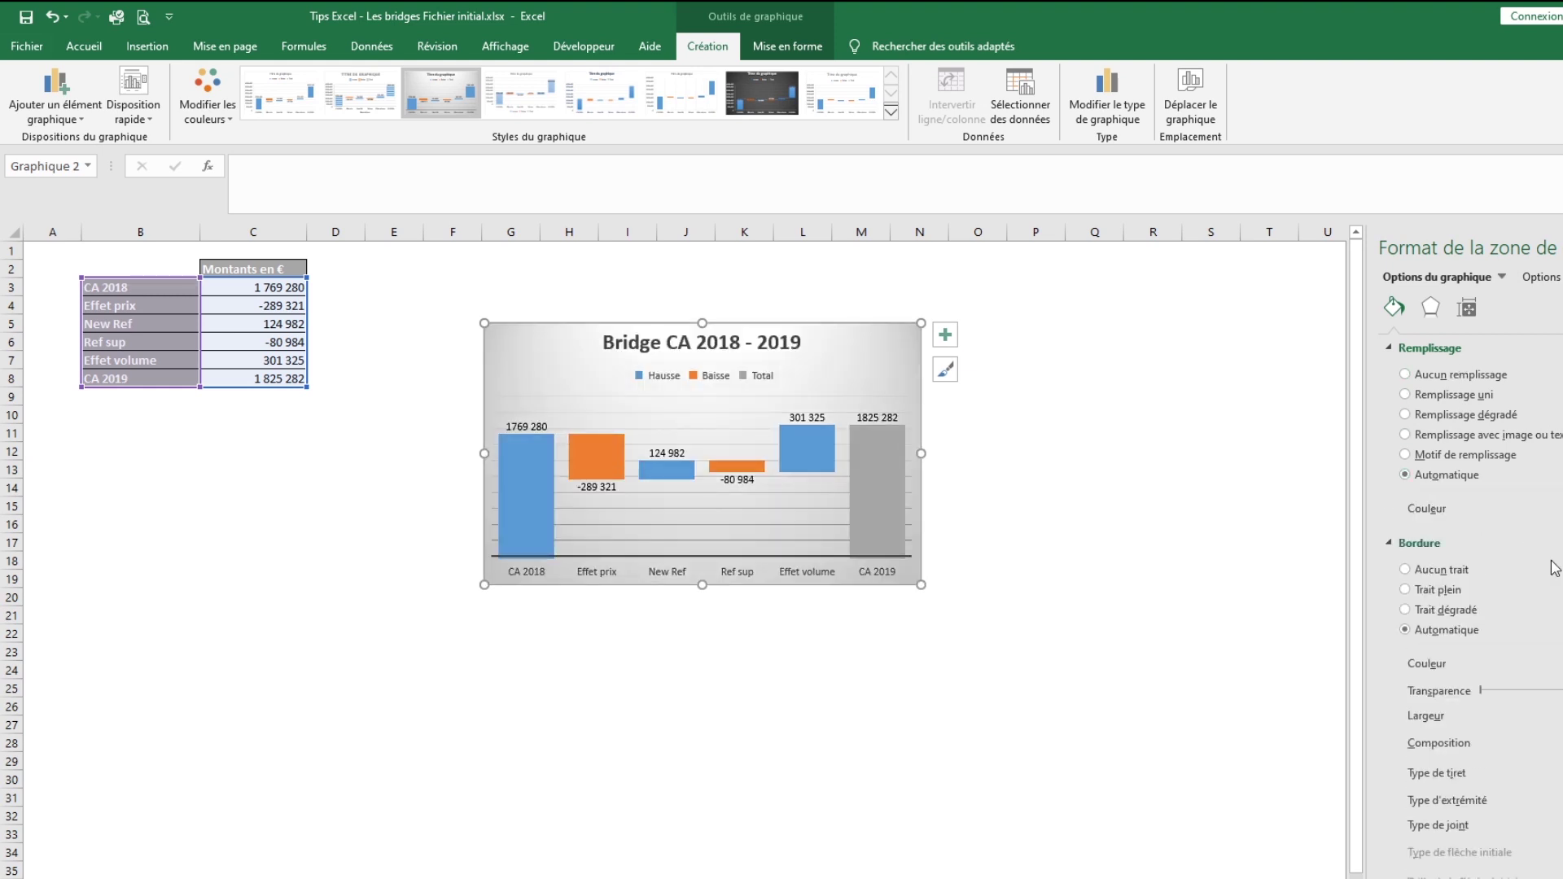
left_click(787, 45)
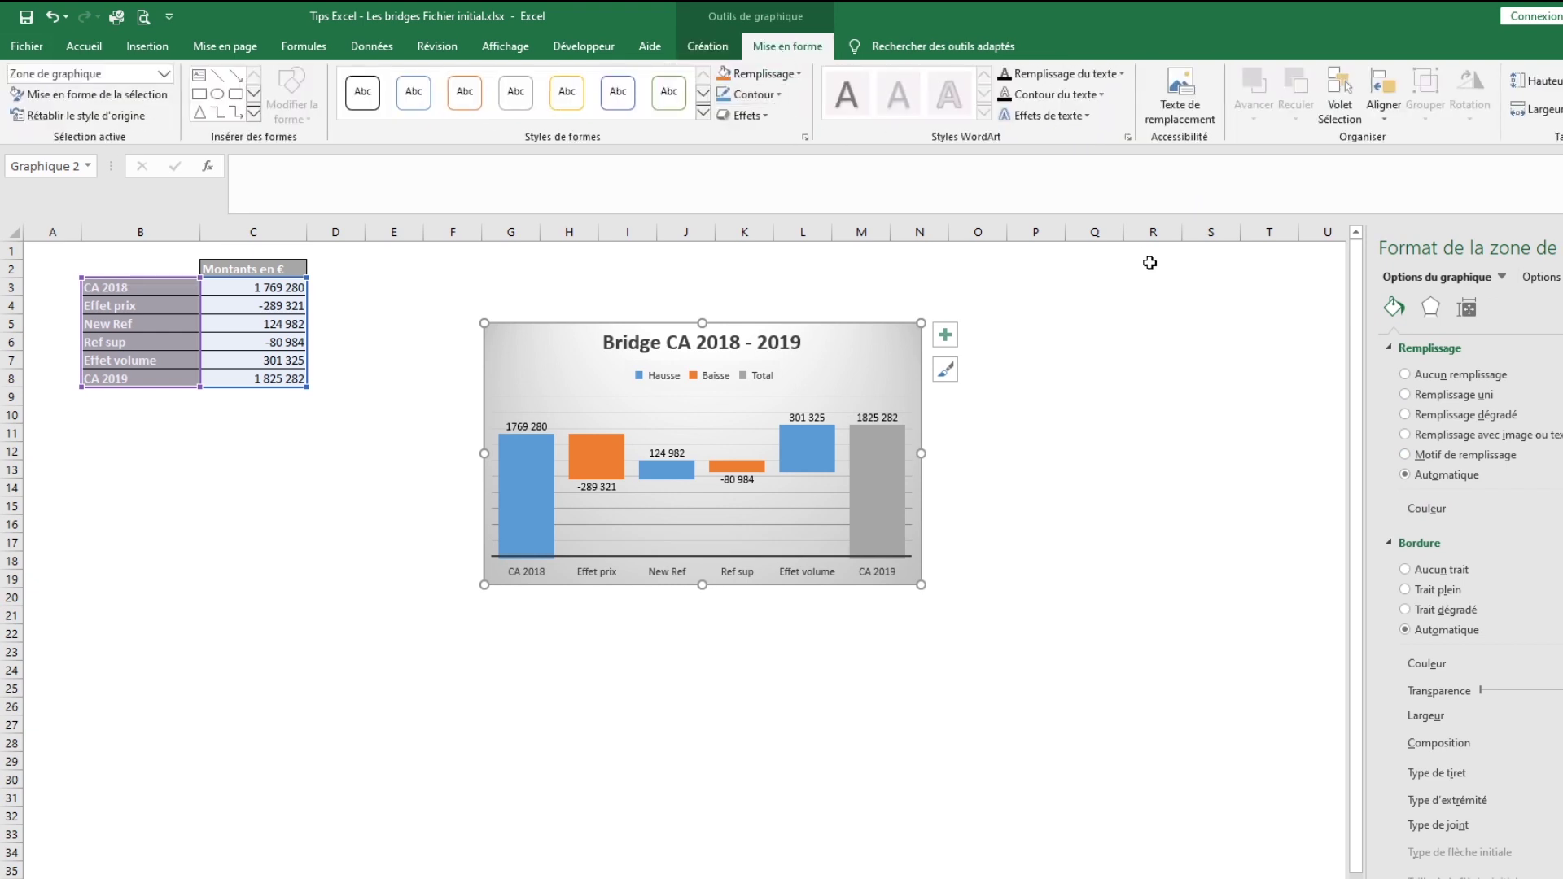